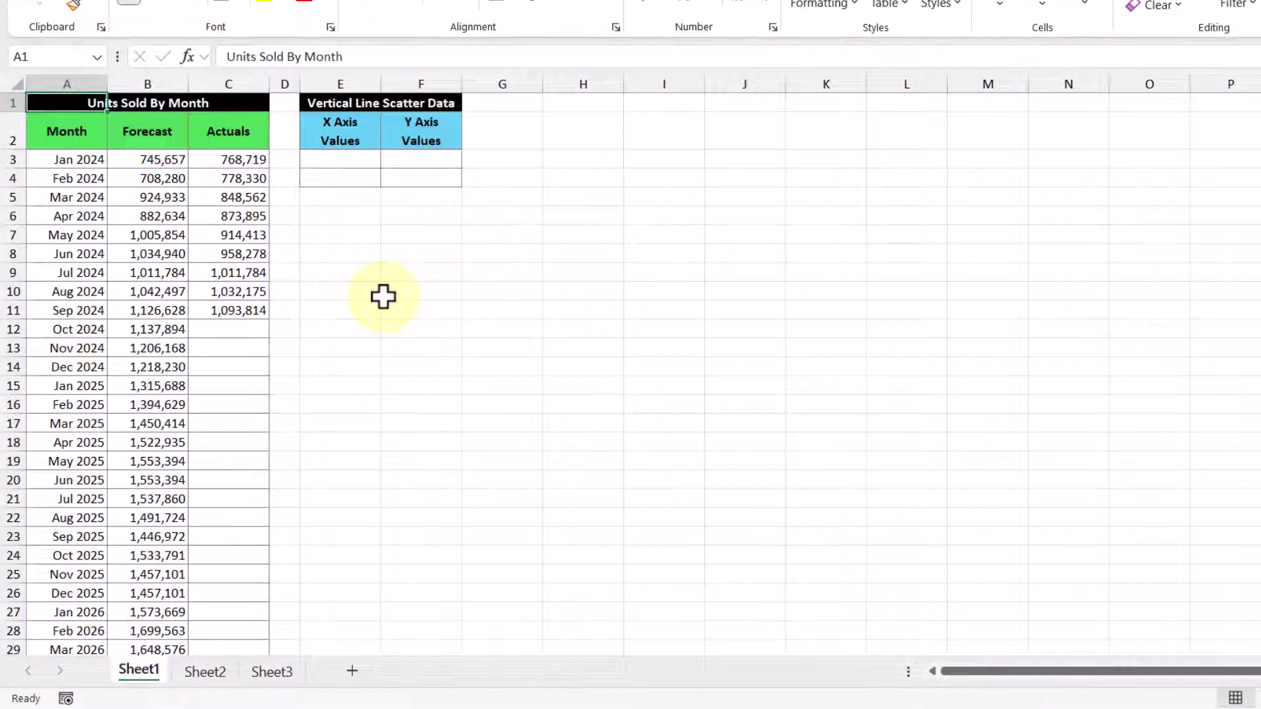
Insert a 2-D line chart of the monthly Forecast and Actuals data.
{"action": "left_click", "coordinate": [78, 213]}
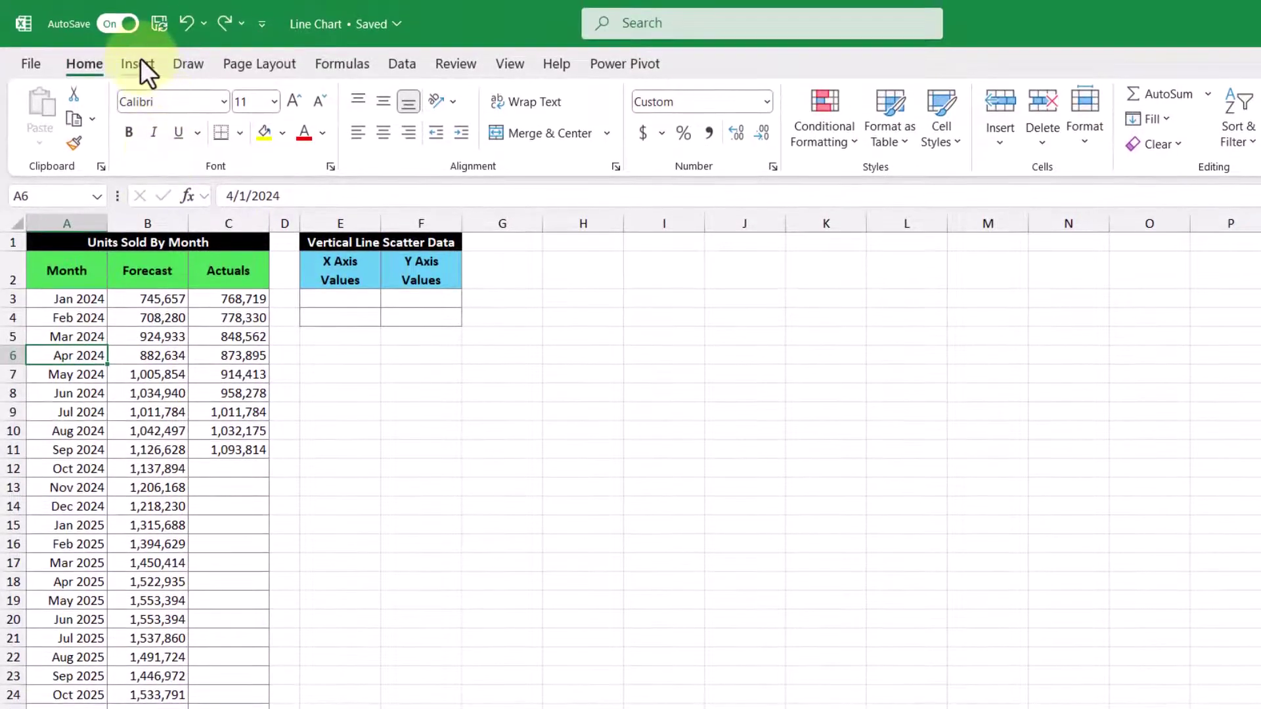
{"action": "left_click", "coordinate": [139, 64]}
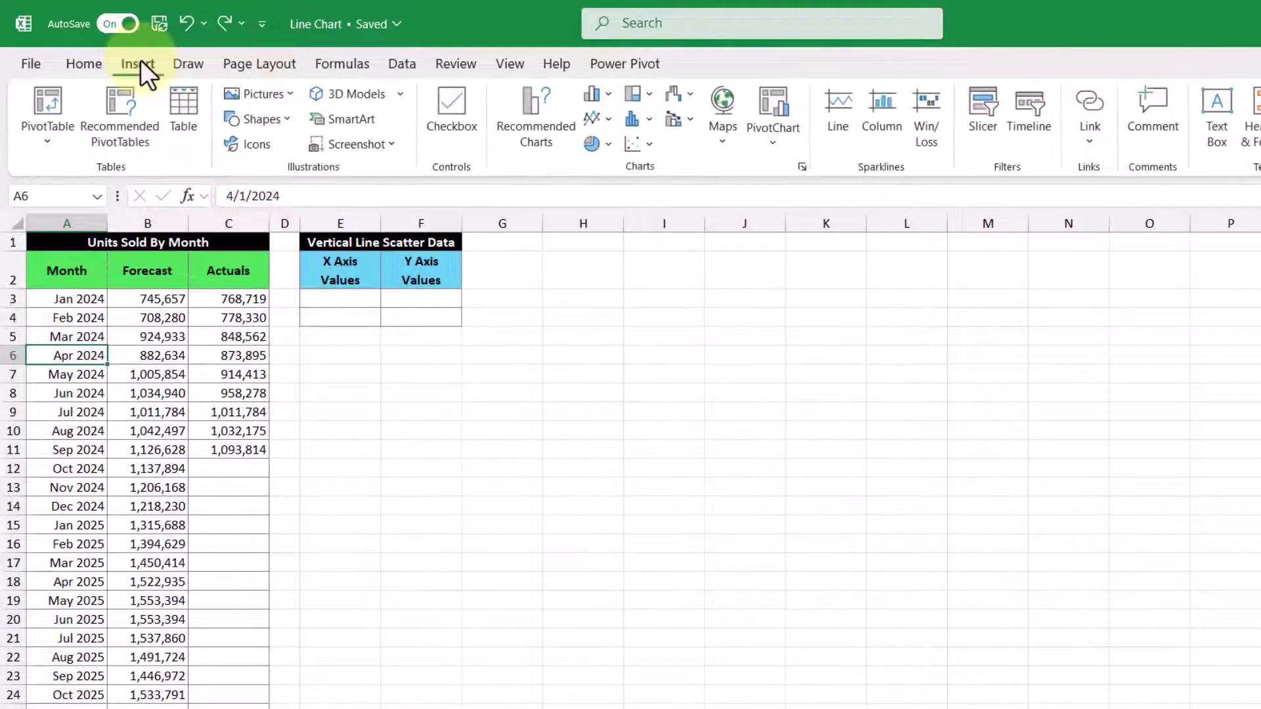
{"action": "left_click", "coordinate": [598, 118]}
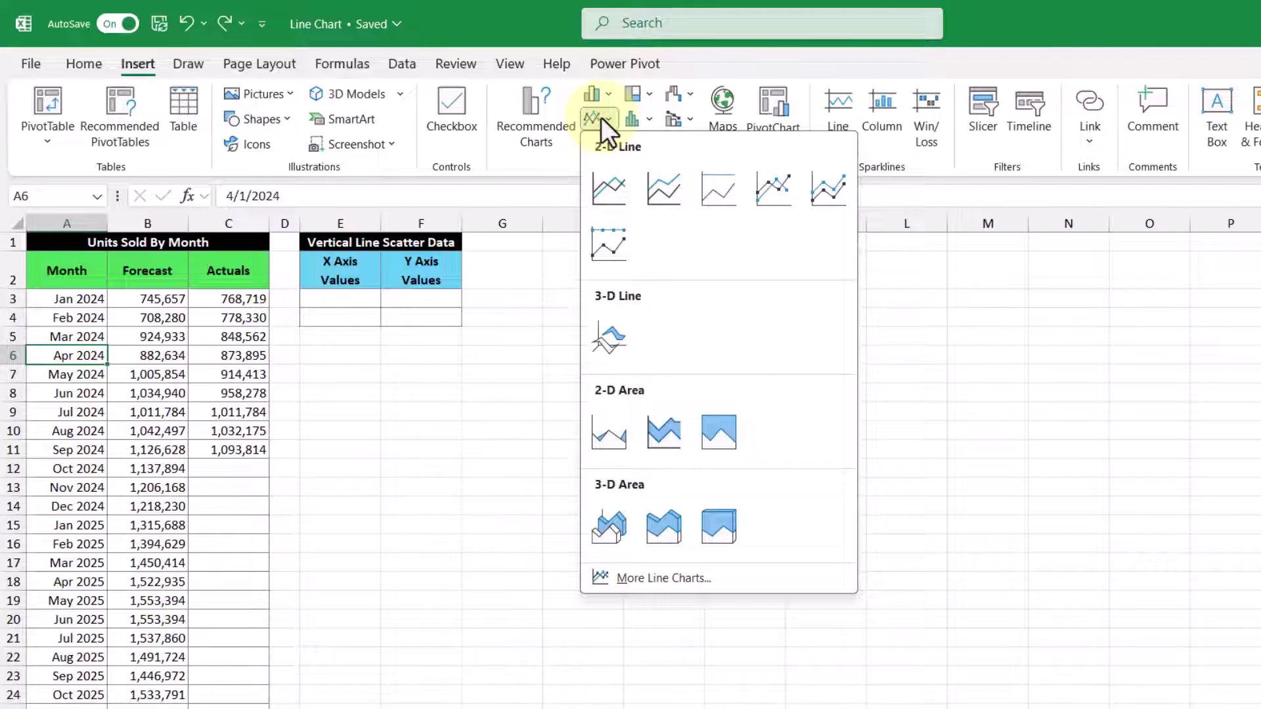
{"action": "left_click", "coordinate": [610, 189]}
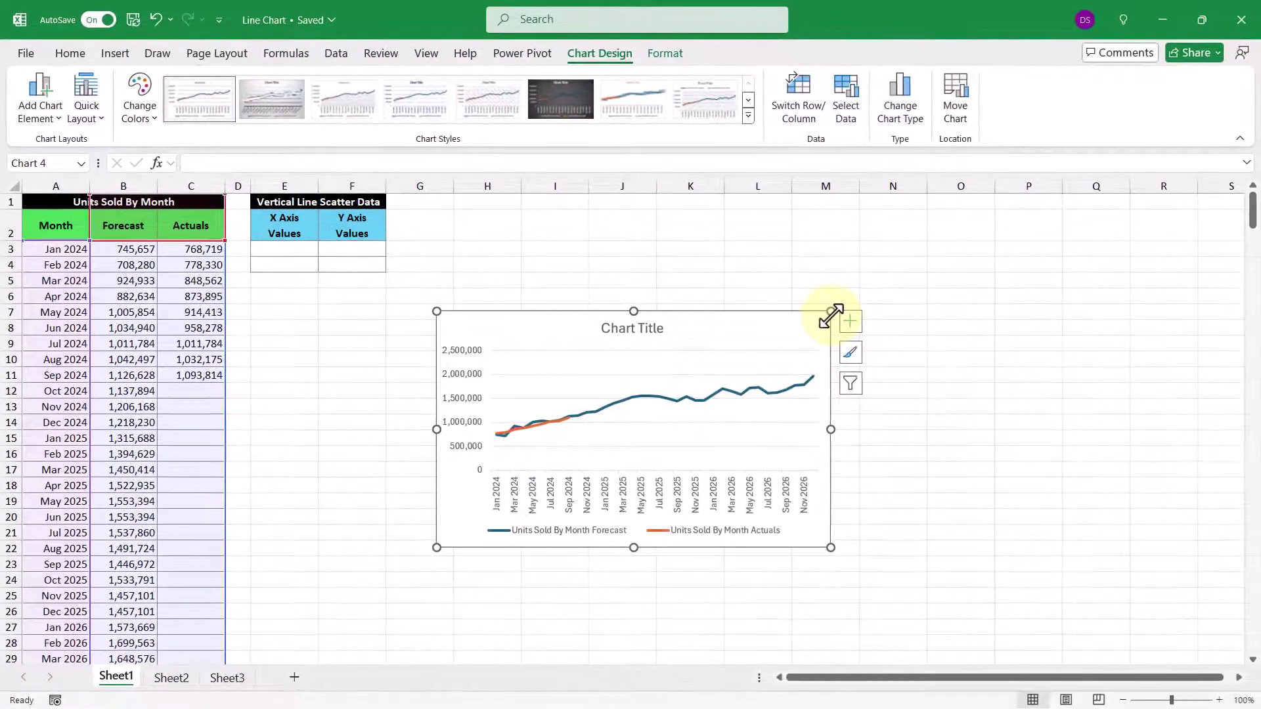
Drag the chart's corners to enlarge it beside the data tables.
{"action": "left_click_drag", "start_coordinate": [993, 373], "coordinate": [1203, 261]}
{"action": "left_click_drag", "start_coordinate": [1006, 218], "coordinate": [1006, 218]}
{"action": "left_click_drag", "start_coordinate": [1008, 548], "coordinate": [1065, 641]}
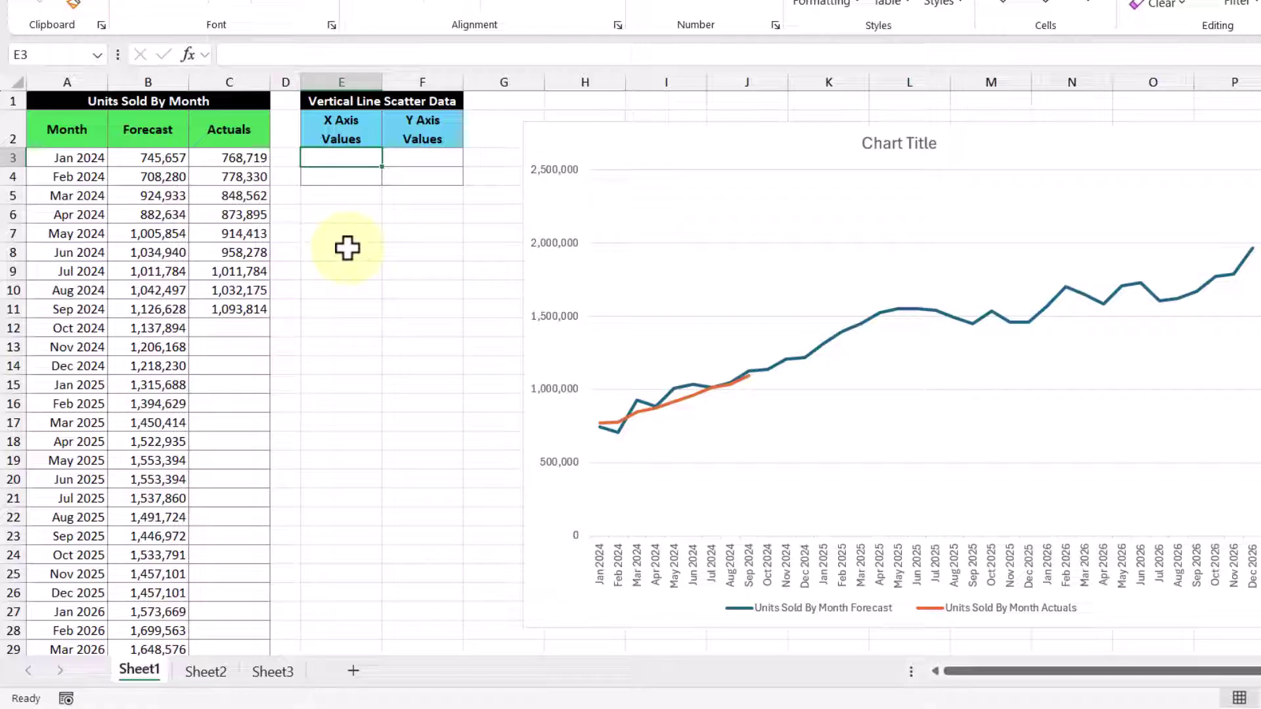
Enter =MAXIFS(A:A,C:C,"<>") in E3 to return Sep 2024, the latest month with actuals.
{"action": "type", "text": "=max"}
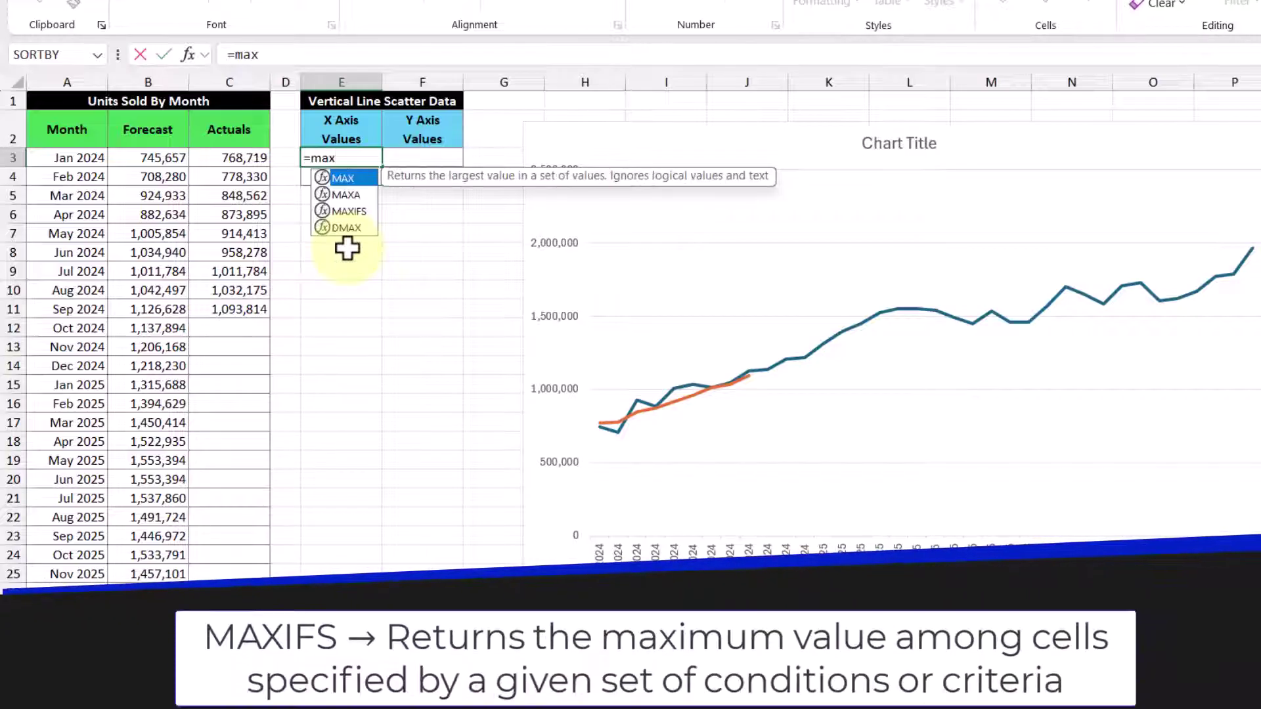
{"action": "double_click", "coordinate": [350, 211]}
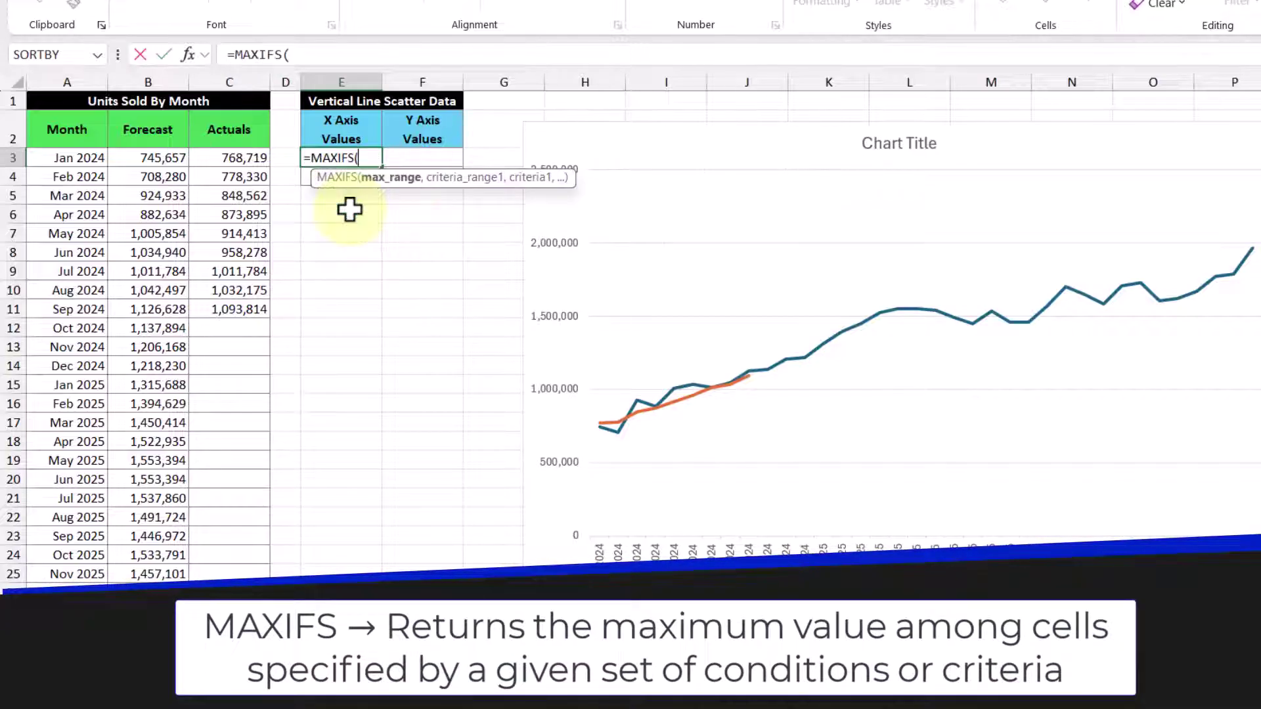
{"action": "left_click", "coordinate": [70, 79]}
{"action": "type", "text": ","}
{"action": "left_click", "coordinate": [224, 77]}
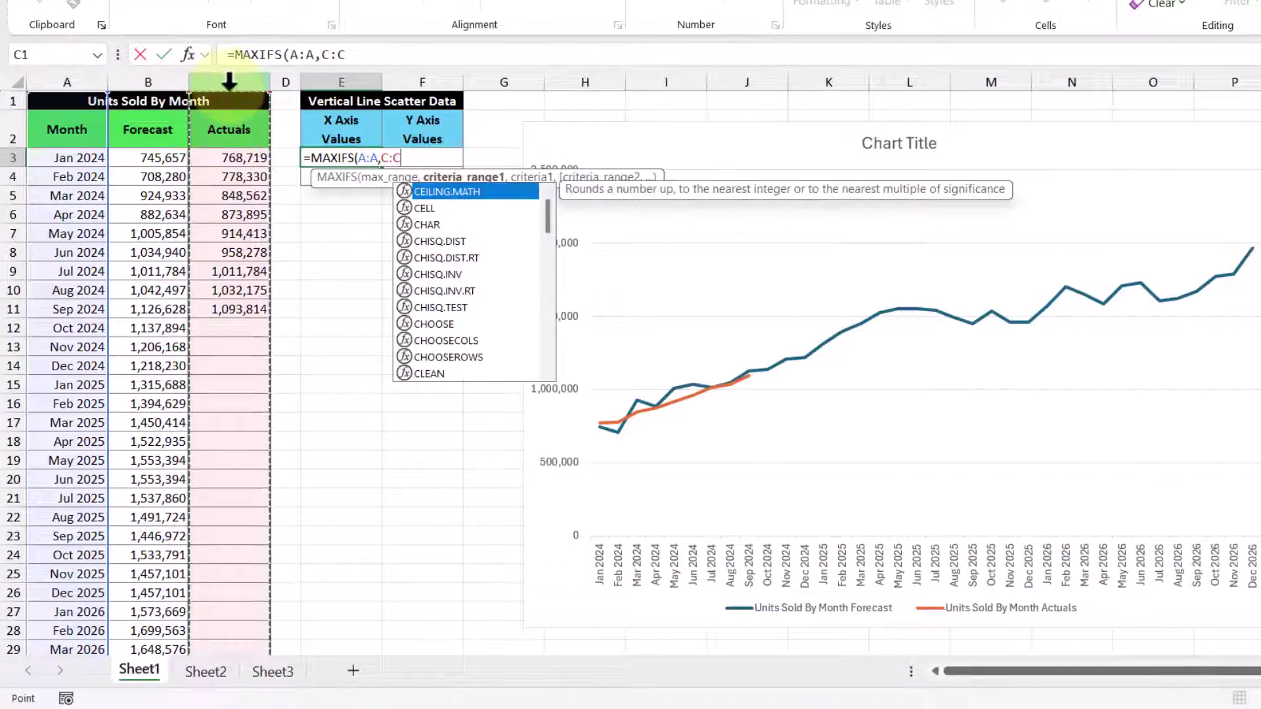
{"action": "type", "text": ","}
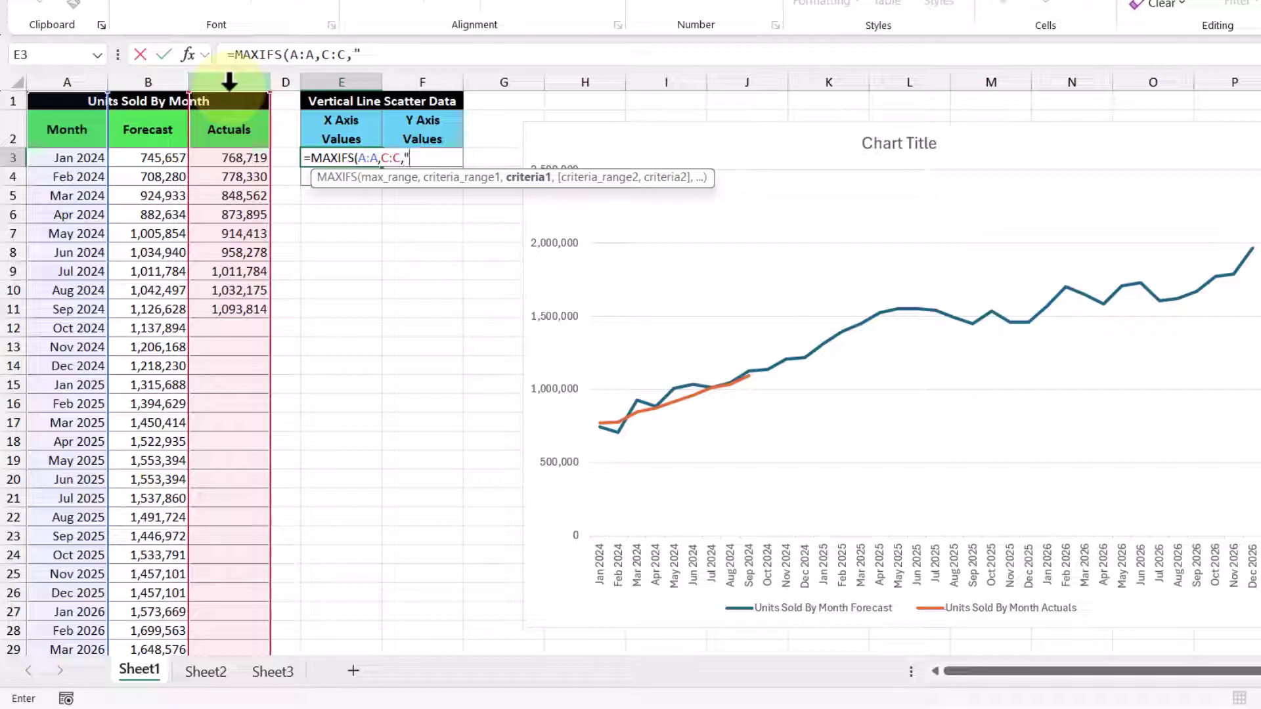
{"action": "type", "text": "\"<>\")"}
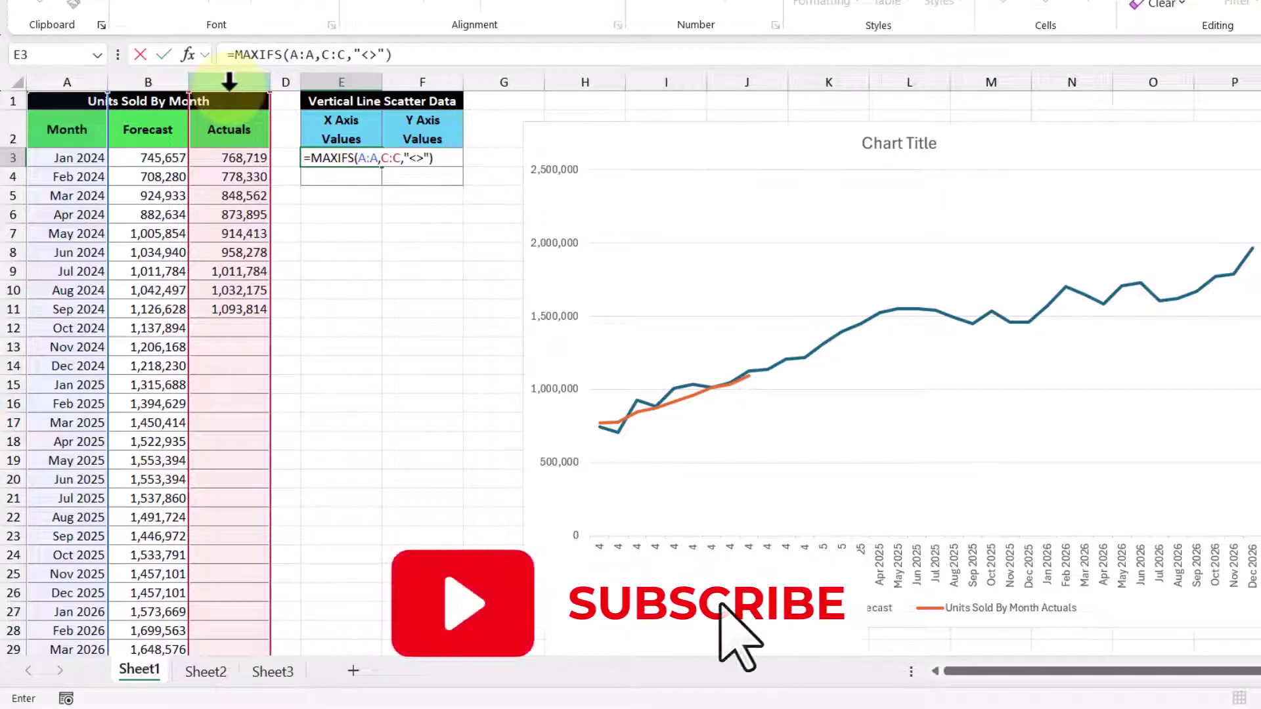
{"action": "key", "text": "Return"}
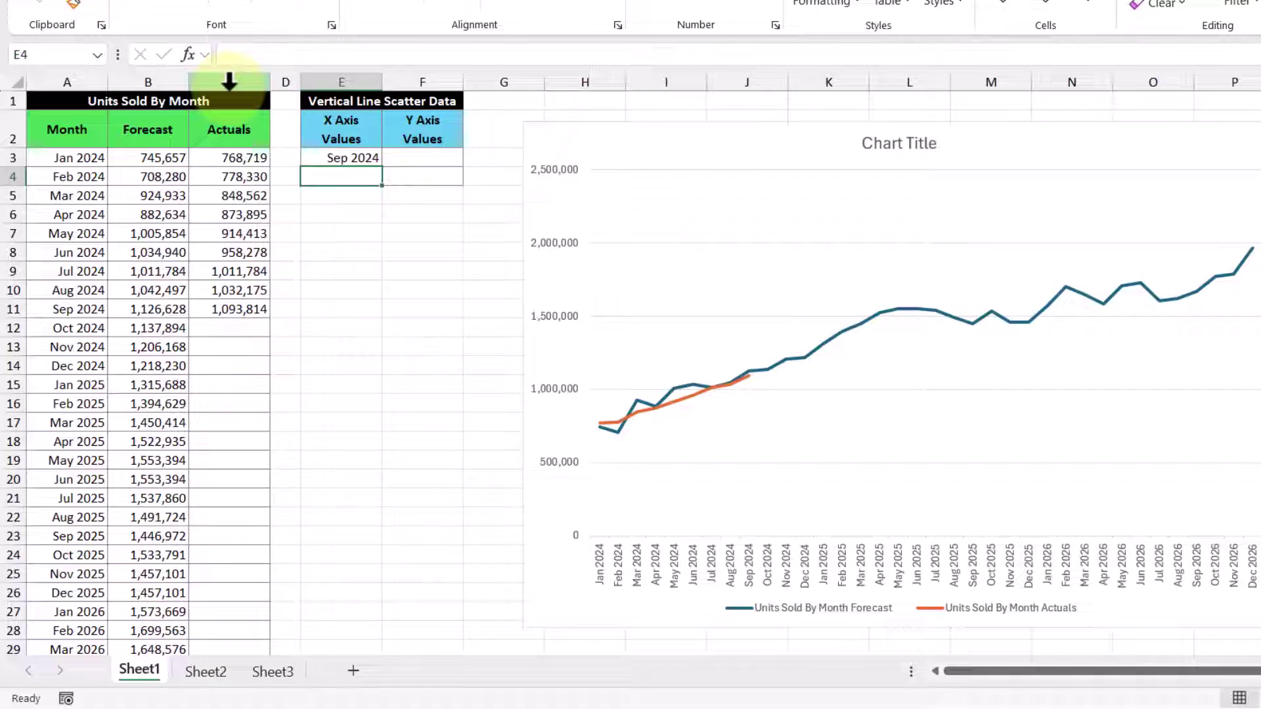
Set E4 to =E3 and enter 0 in F3.
{"action": "type", "text": "="}
{"action": "left_click", "coordinate": [358, 162]}
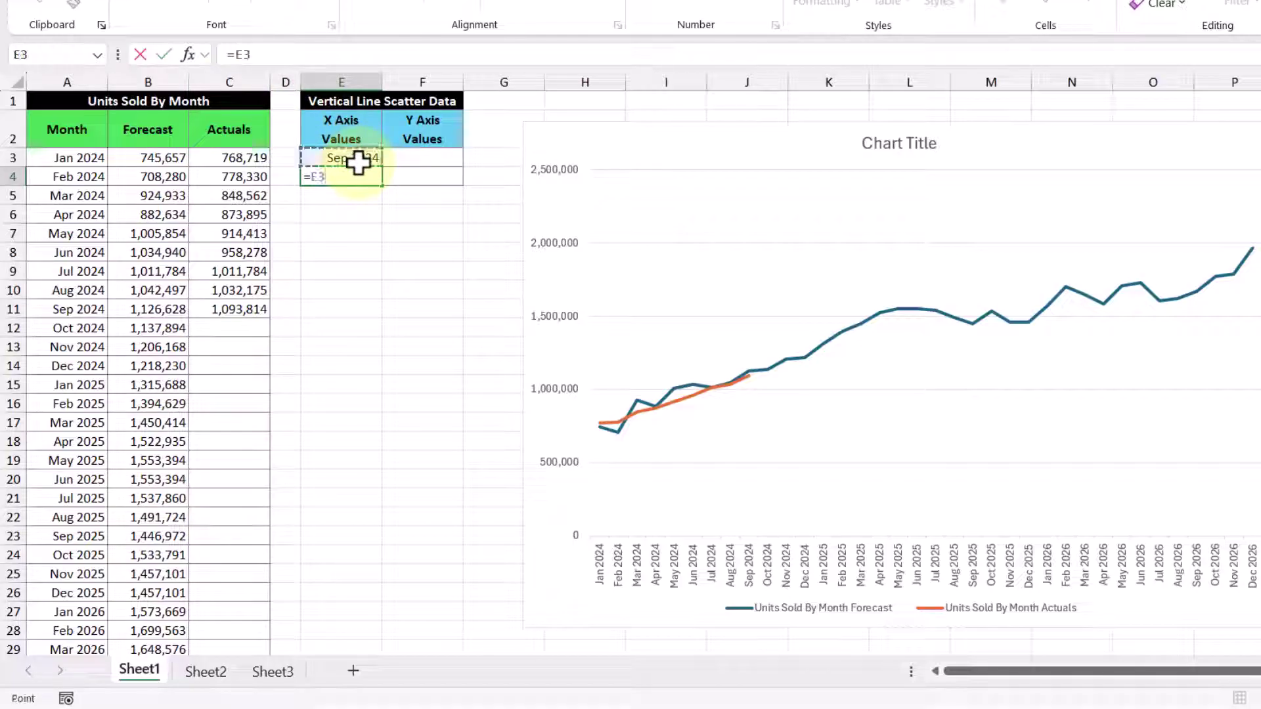
{"action": "key", "text": "Return"}
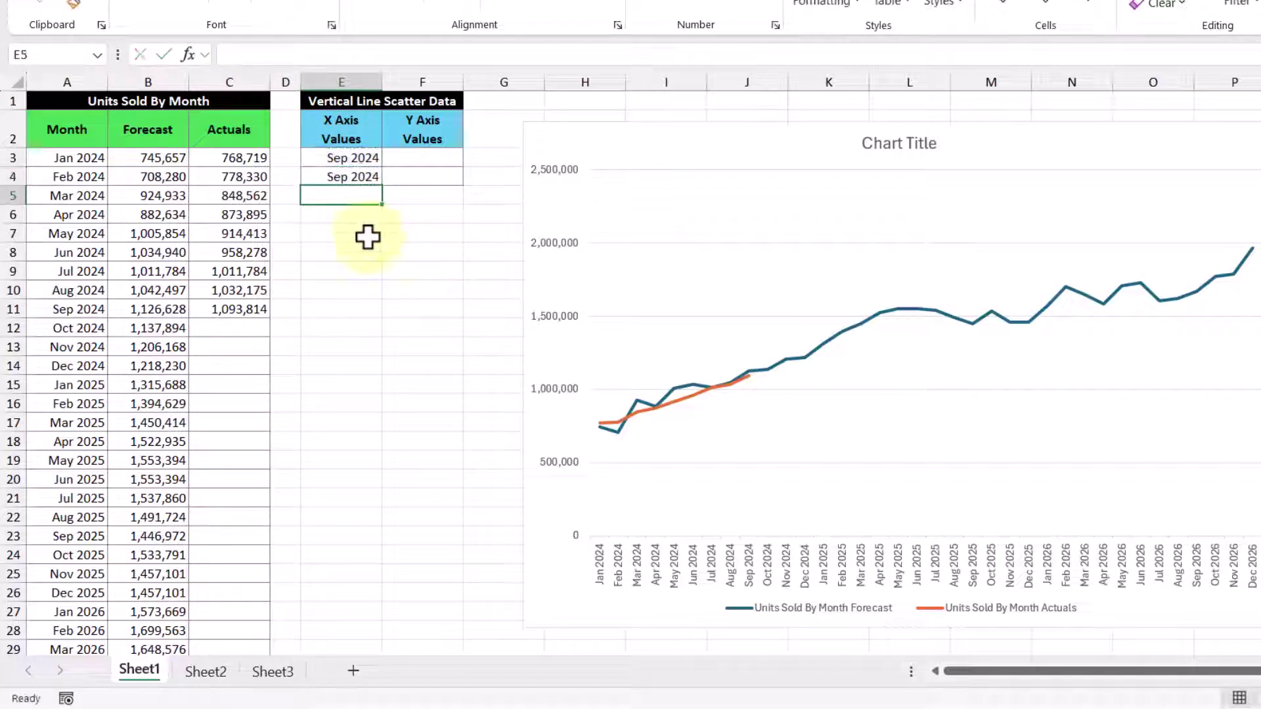
{"action": "left_click", "coordinate": [436, 159]}
{"action": "type", "text": "0"}
{"action": "key", "text": "Return"}
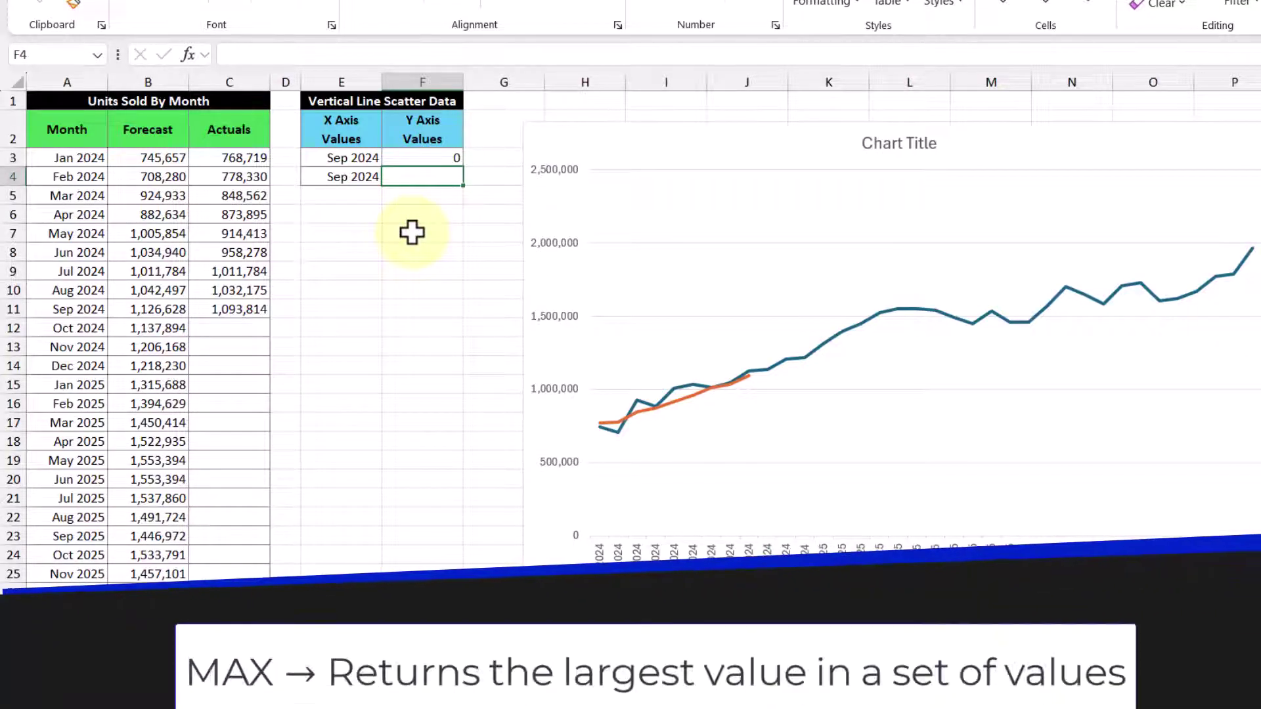
Enter =MAX(B:C) in F4 to get the peak value 1,966,920.
{"action": "type", "text": "=max"}
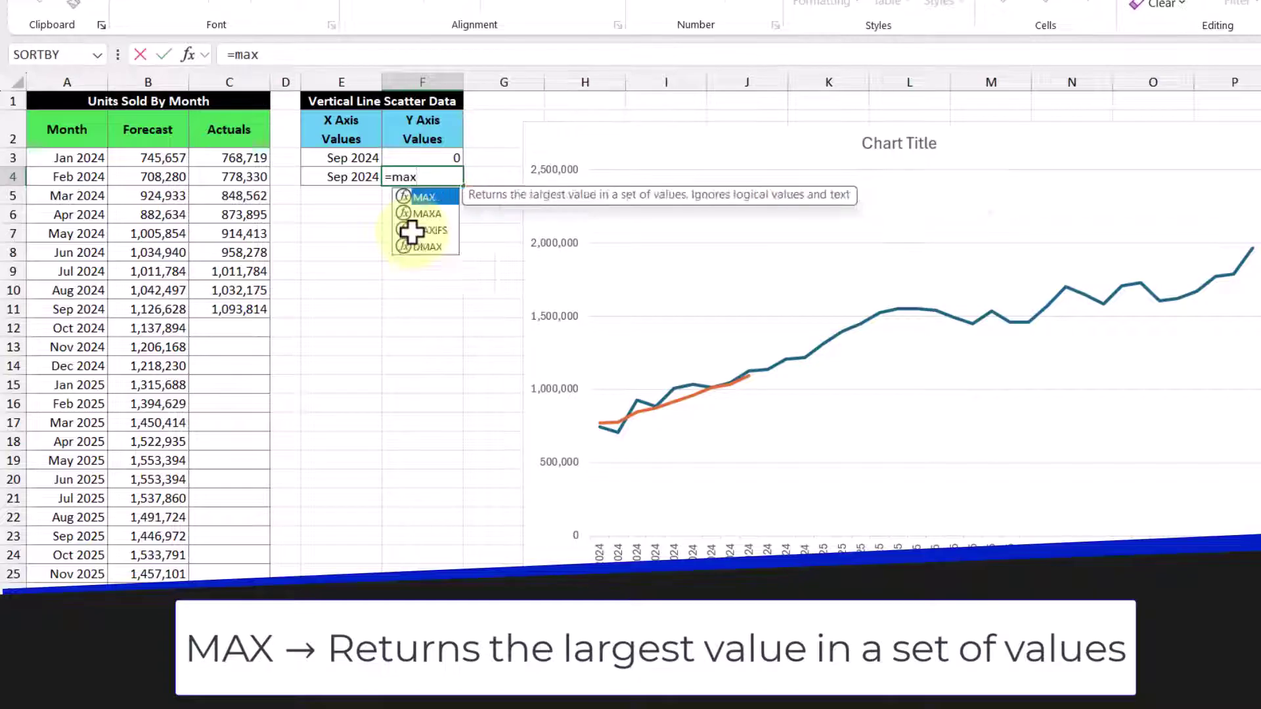
{"action": "double_click", "coordinate": [414, 195]}
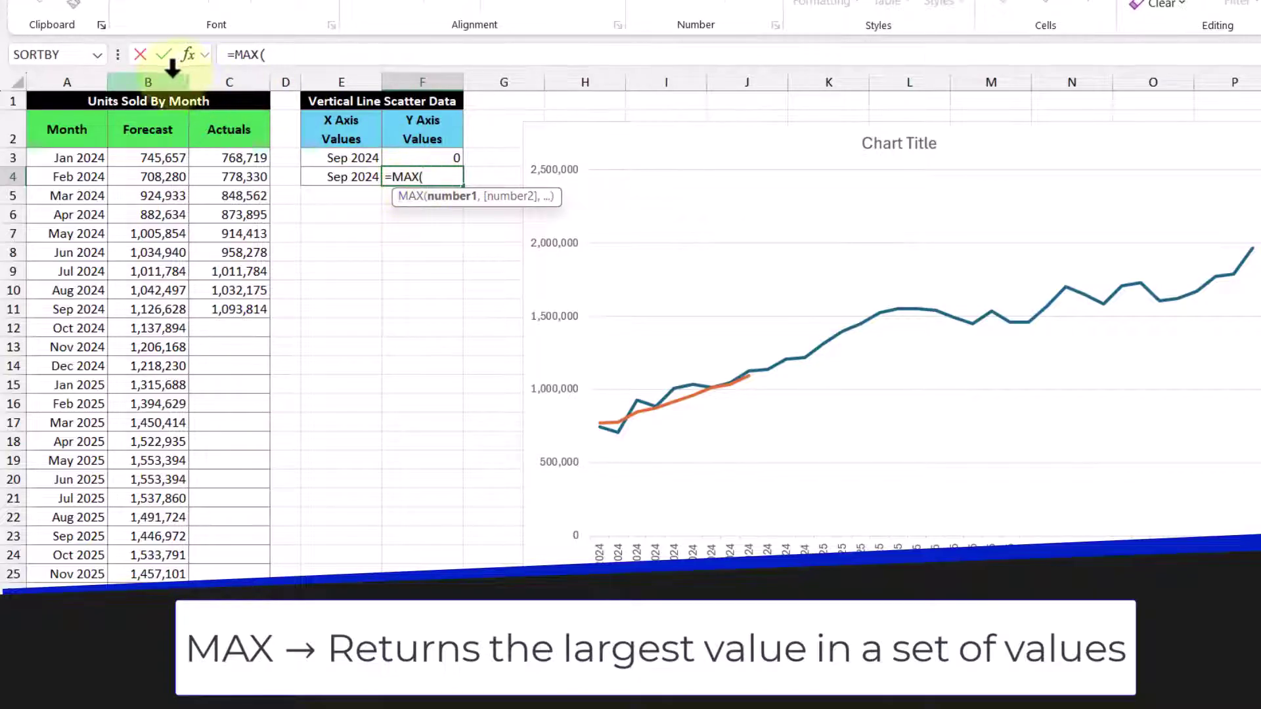
{"action": "left_click_drag", "start_coordinate": [183, 79], "coordinate": [215, 72]}
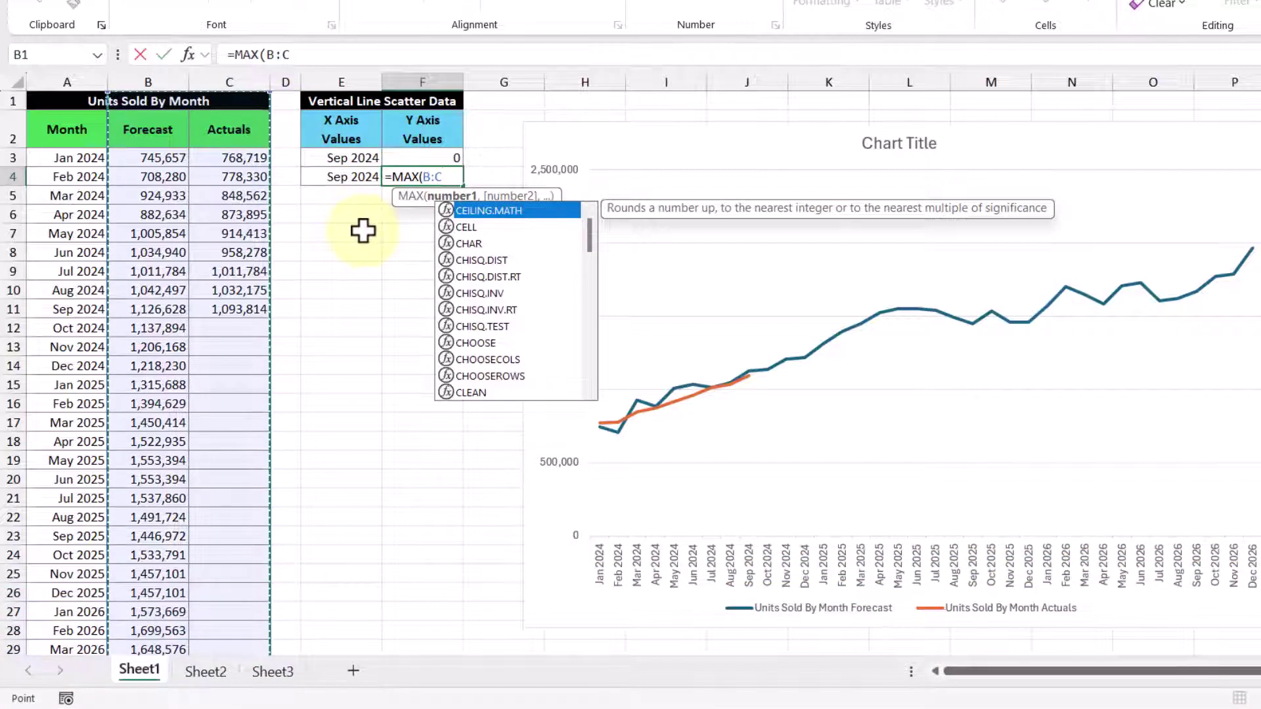
{"action": "key", "text": "Return"}
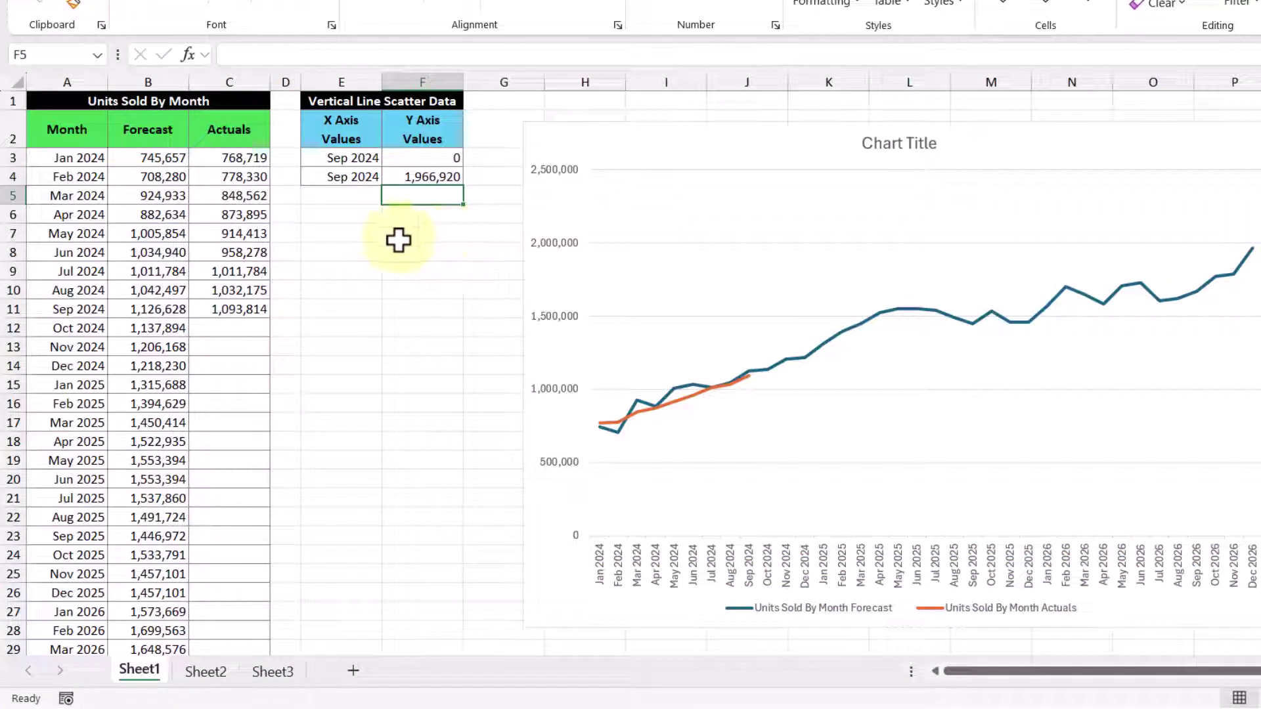
{"action": "scroll", "coordinate": [398, 241], "scroll_direction": "down", "scroll_amount": 5}
{"action": "scroll", "coordinate": [385, 262], "scroll_direction": "down", "scroll_amount": 1}
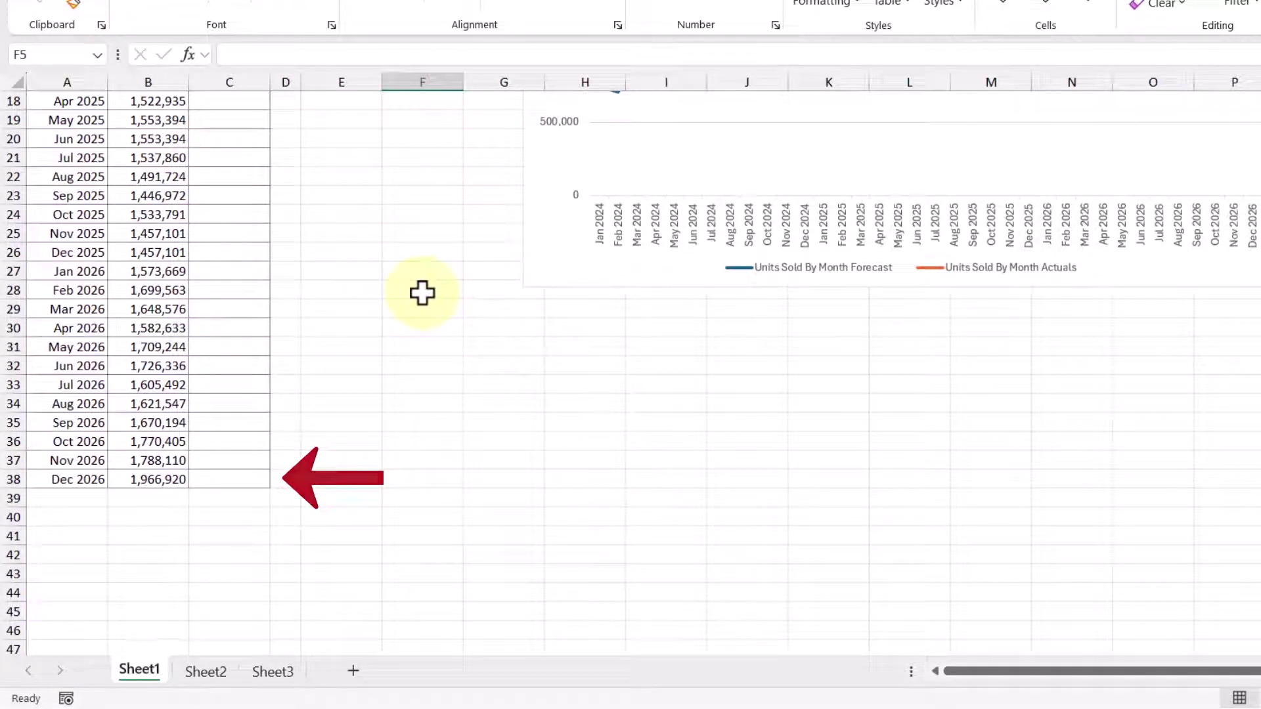
{"action": "scroll", "coordinate": [422, 293], "scroll_direction": "up", "scroll_amount": 4}
{"action": "scroll", "coordinate": [424, 294], "scroll_direction": "up", "scroll_amount": 2}
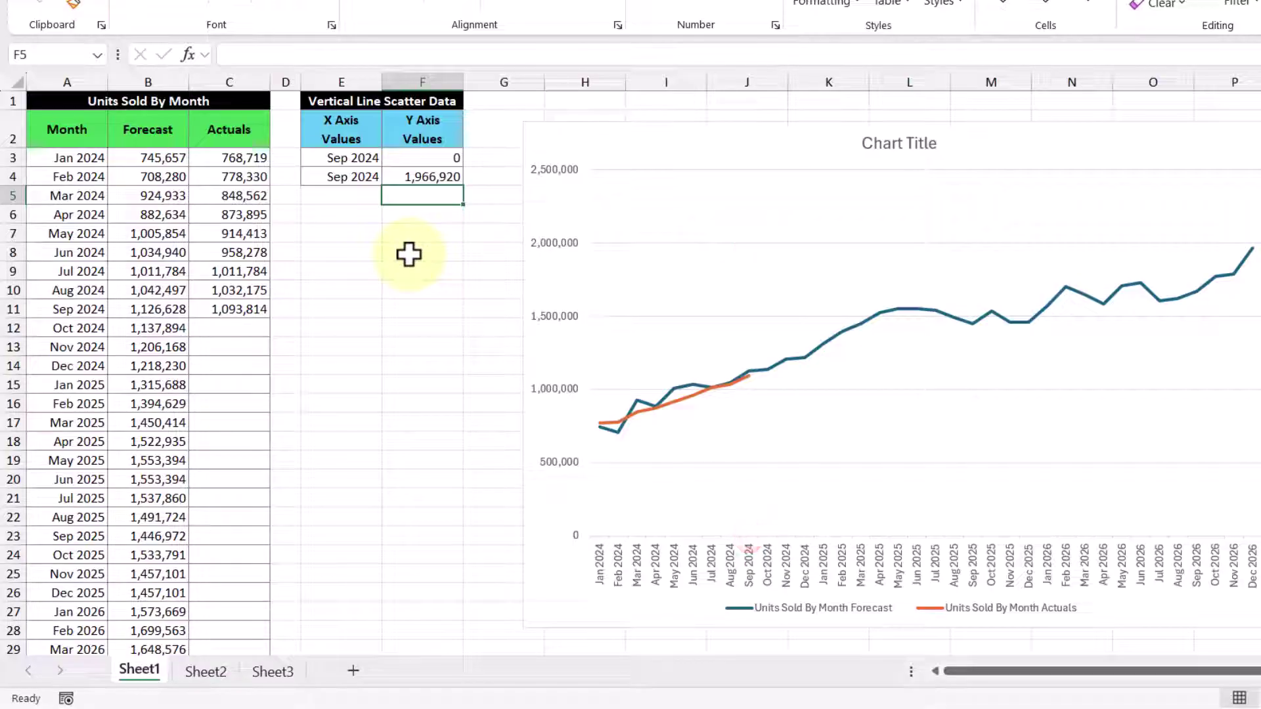
Copy E3:F4 and paste it into the line chart as a new series, Series3.
{"action": "left_click_drag", "start_coordinate": [371, 160], "coordinate": [420, 173]}
{"action": "right_click", "coordinate": [420, 175]}
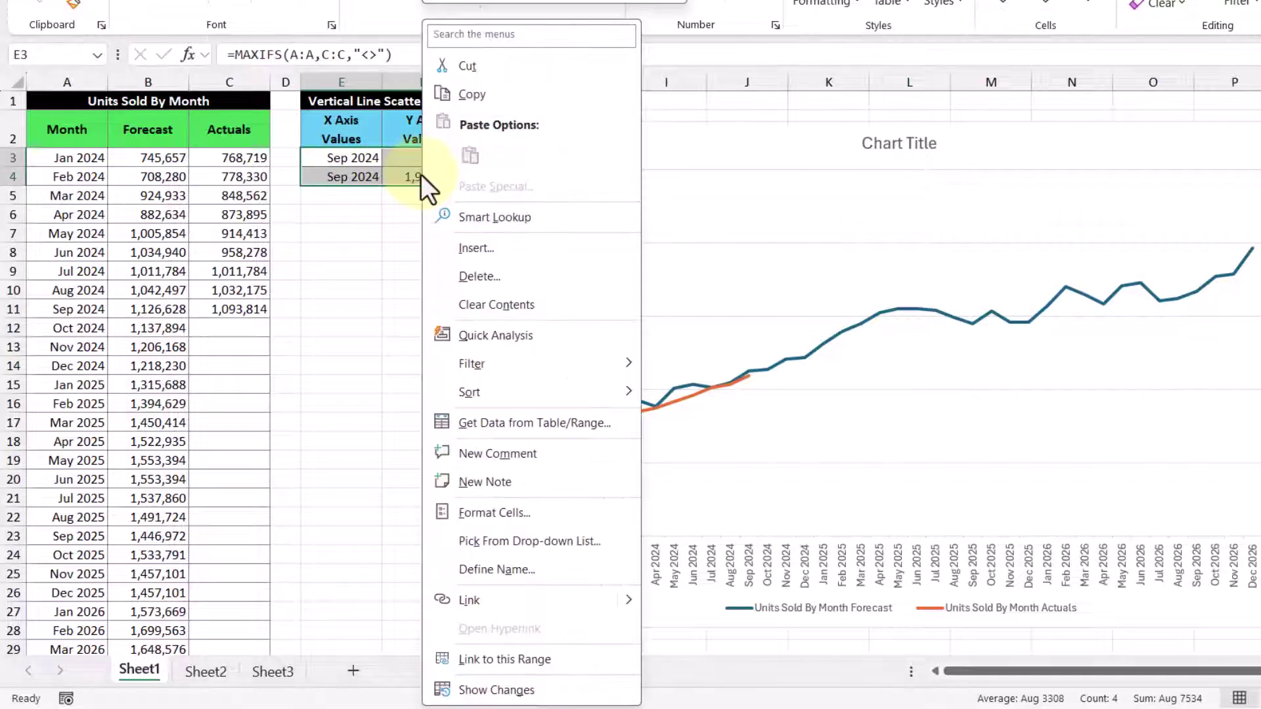
{"action": "left_click", "coordinate": [493, 100]}
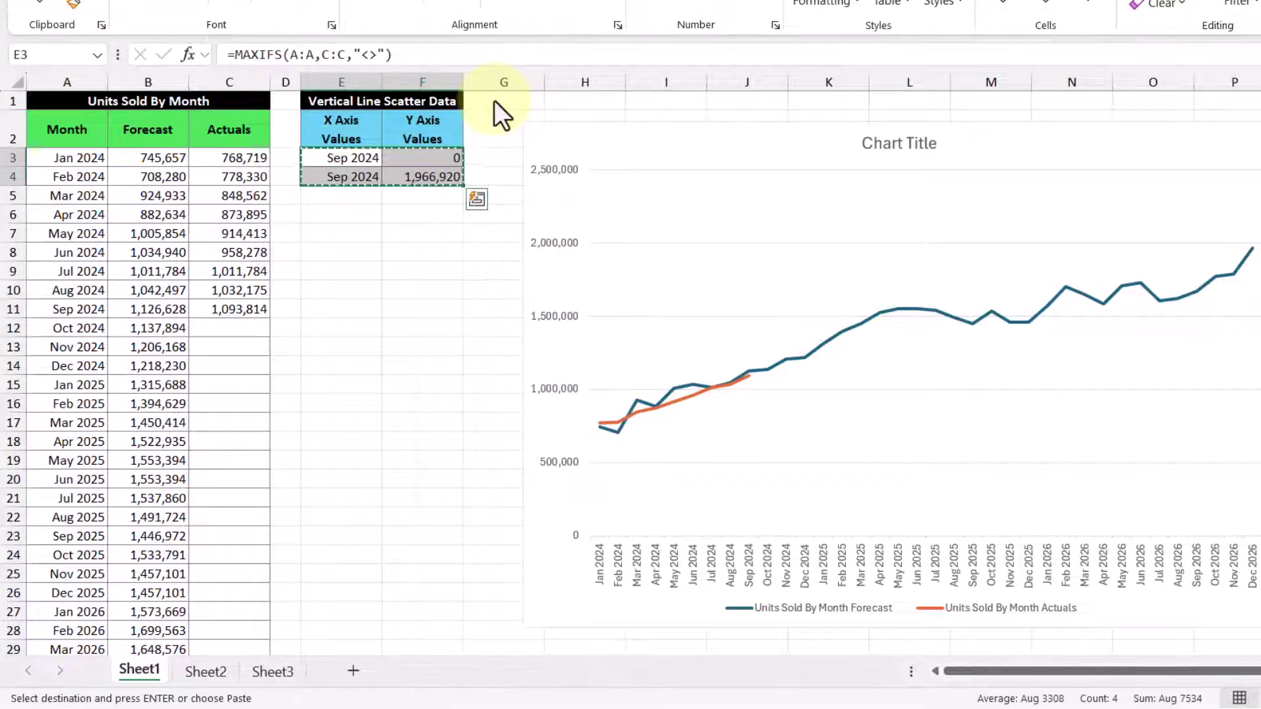
{"action": "left_click", "coordinate": [551, 199]}
{"action": "right_click", "coordinate": [550, 199]}
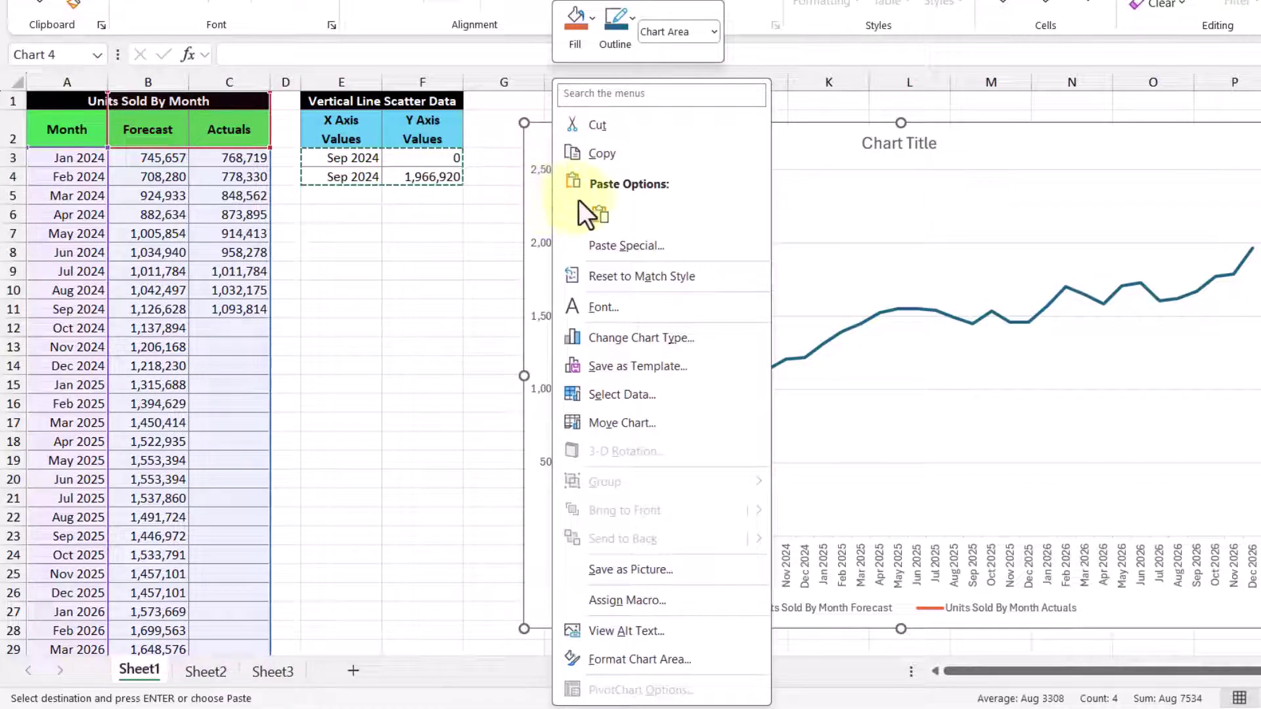
{"action": "left_click", "coordinate": [599, 214]}
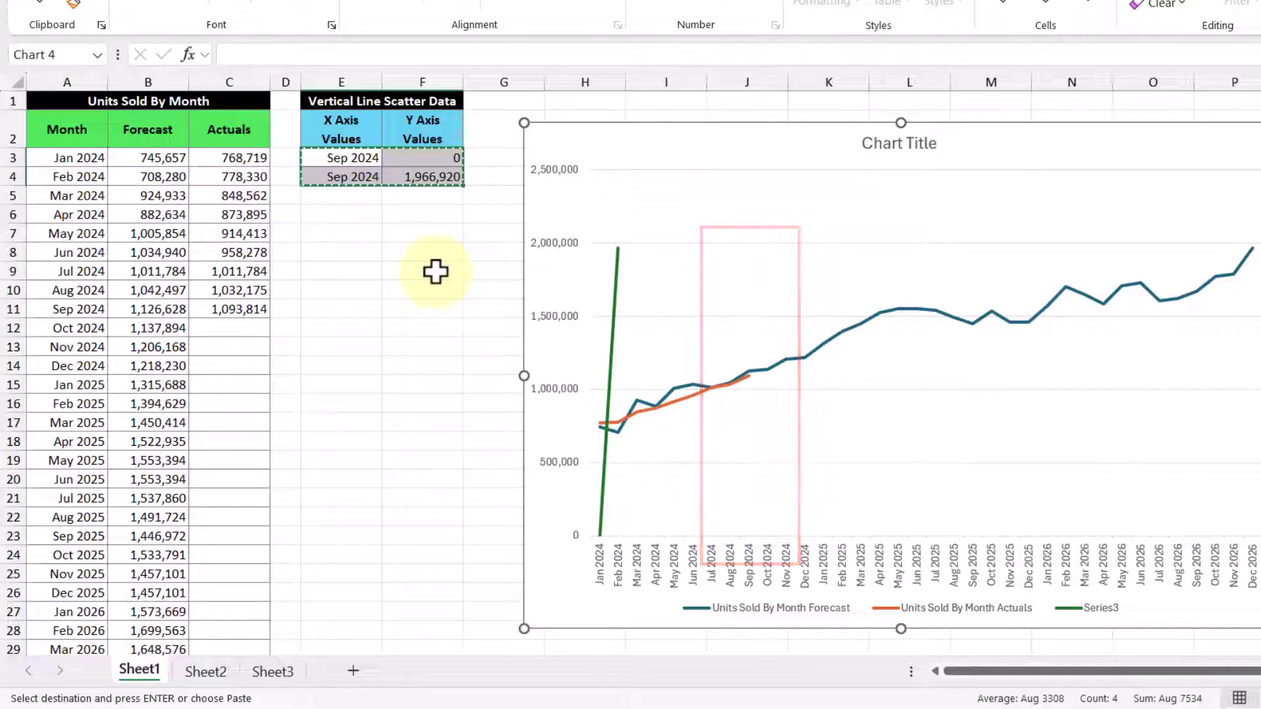
{"action": "right_click", "coordinate": [568, 190]}
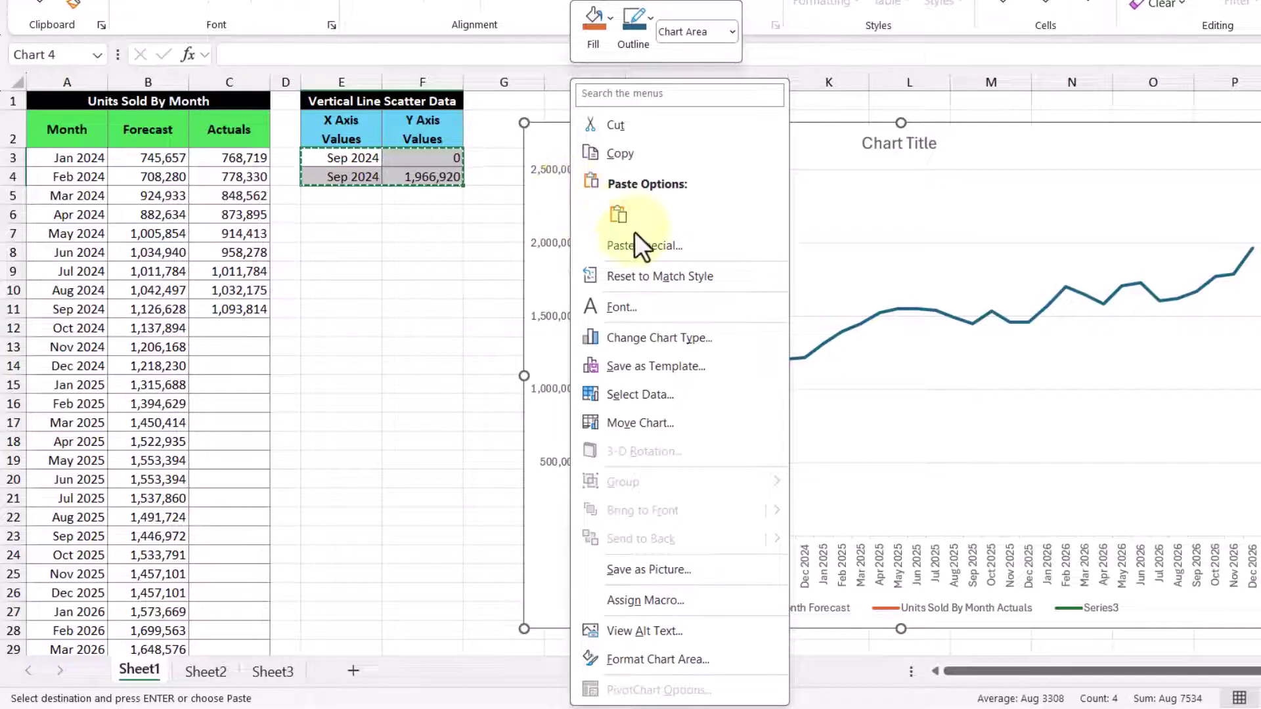
Make a combo chart: Forecast and Actuals as Line, Series3 as primary-axis Scatter with Straight Lines.
{"action": "left_click", "coordinate": [730, 339]}
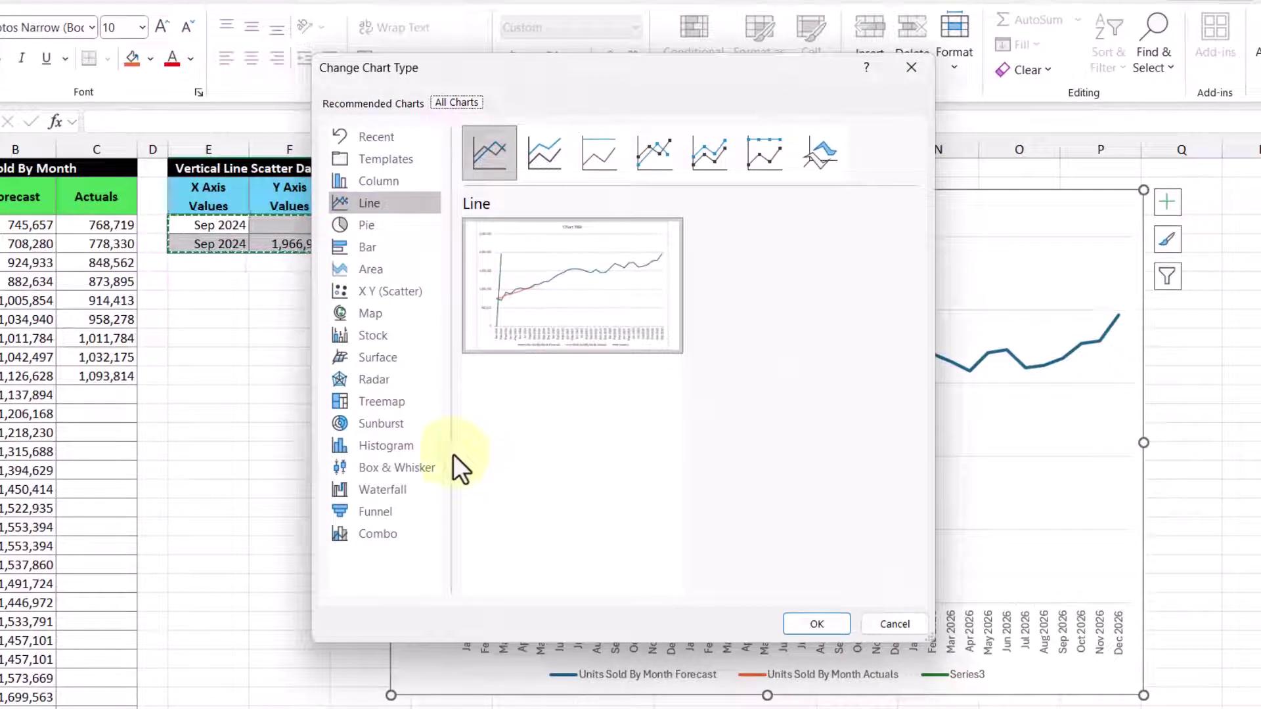
{"action": "left_click", "coordinate": [404, 534]}
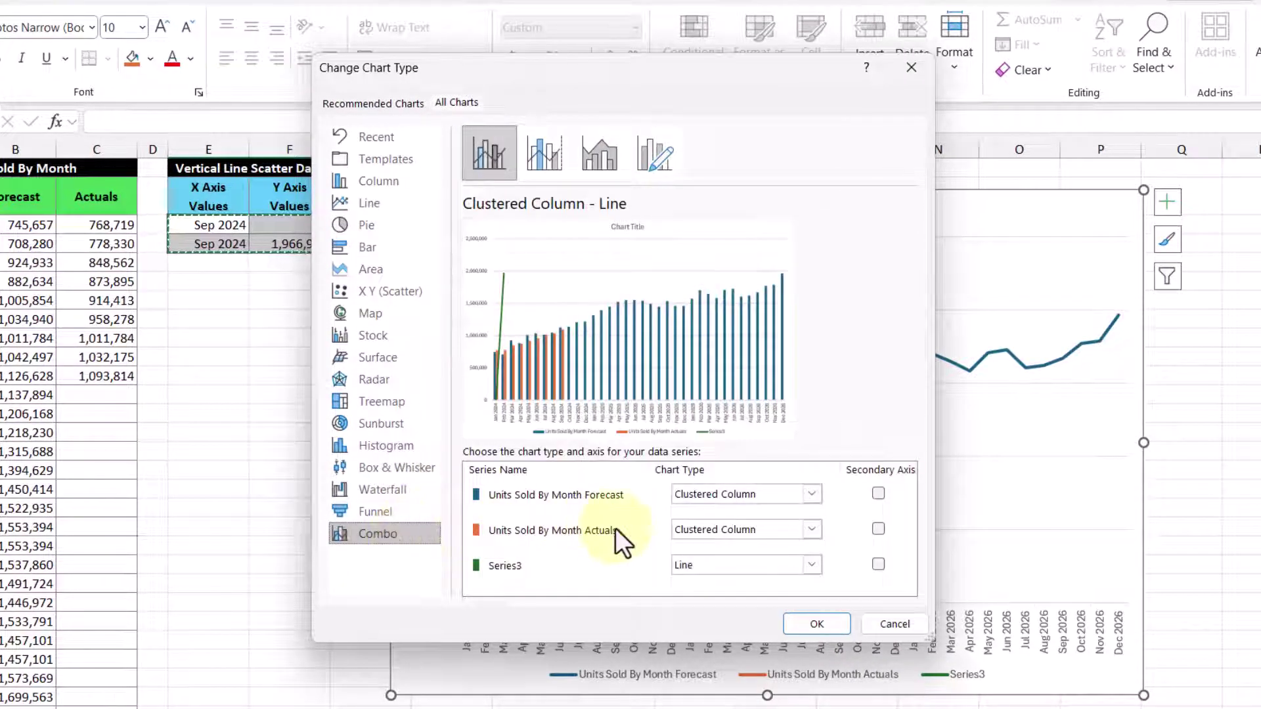
{"action": "left_click", "coordinate": [786, 494]}
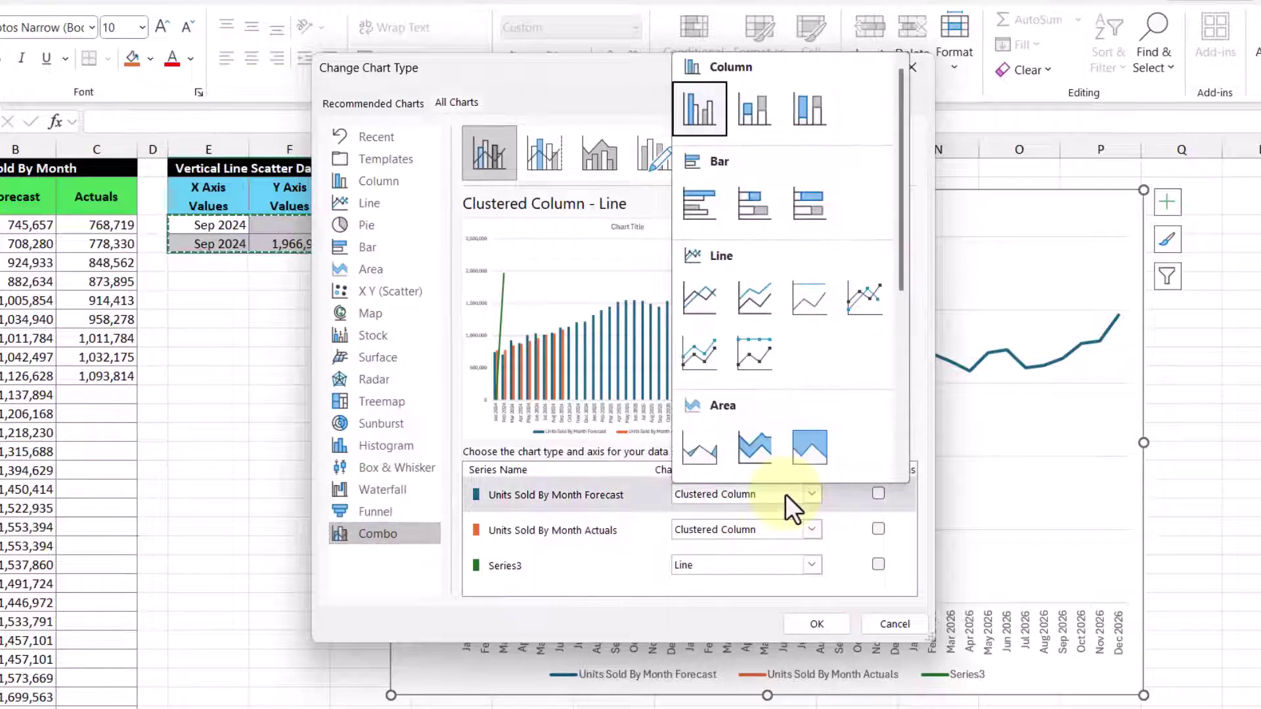
{"action": "left_click", "coordinate": [694, 298]}
{"action": "left_click", "coordinate": [758, 528]}
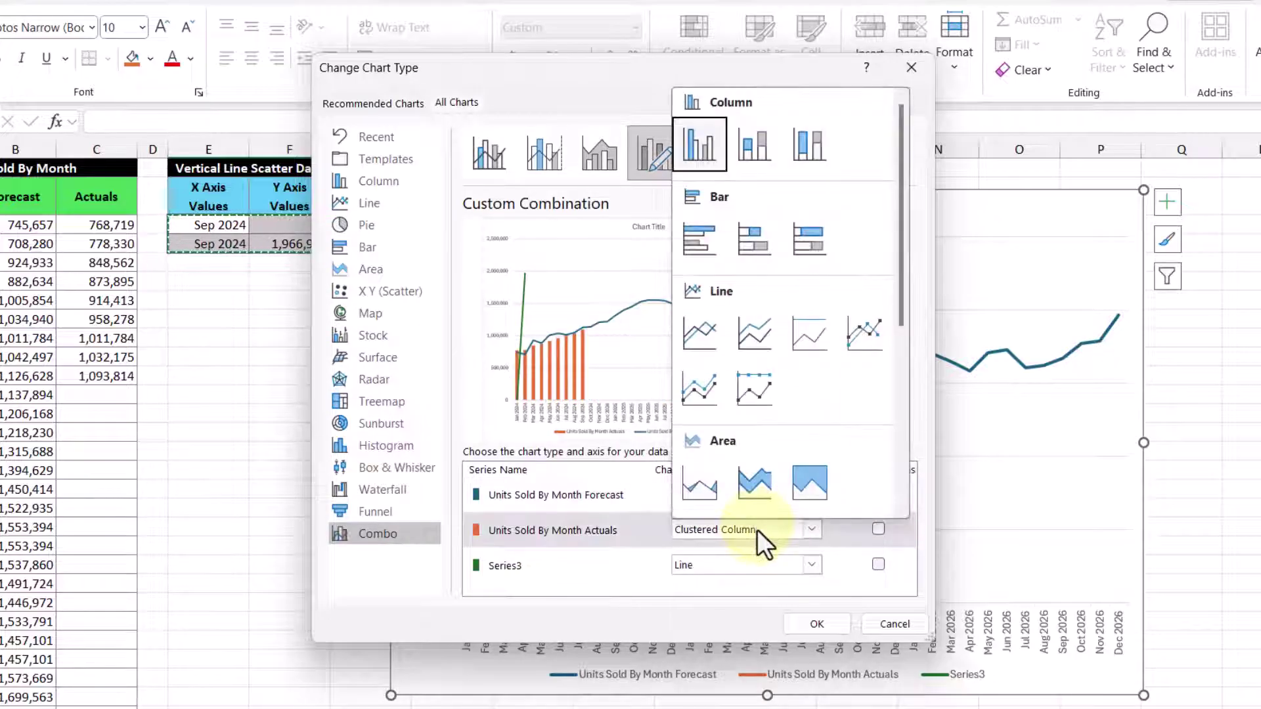
{"action": "left_click", "coordinate": [707, 340]}
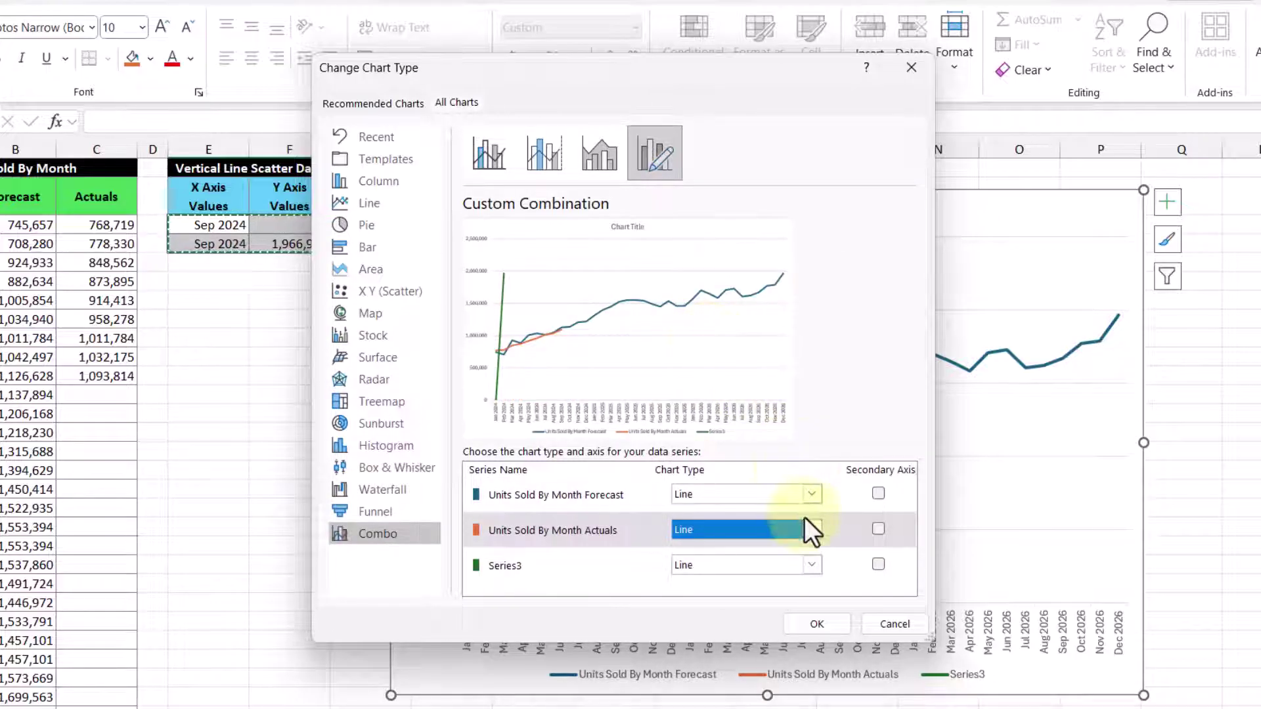
{"action": "left_click", "coordinate": [810, 565]}
{"action": "scroll", "coordinate": [814, 401], "scroll_direction": "down", "scroll_amount": 5}
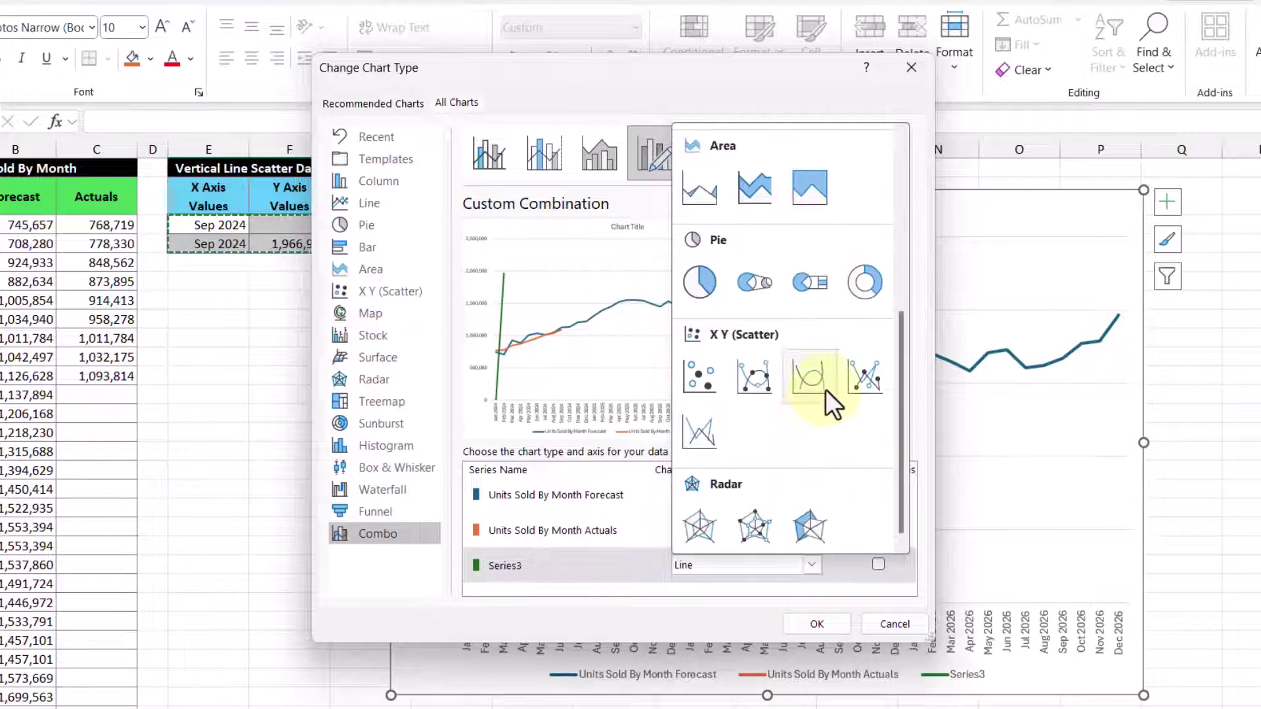
{"action": "left_click", "coordinate": [699, 431]}
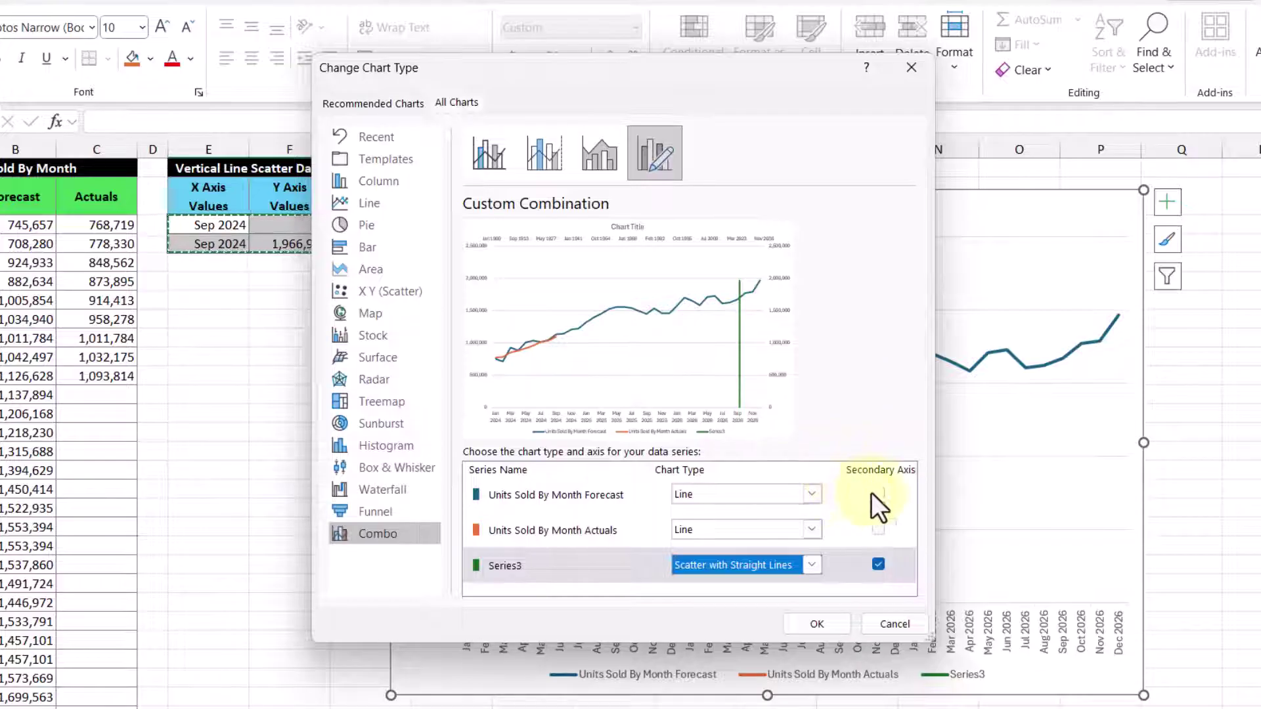
{"action": "left_click", "coordinate": [878, 564]}
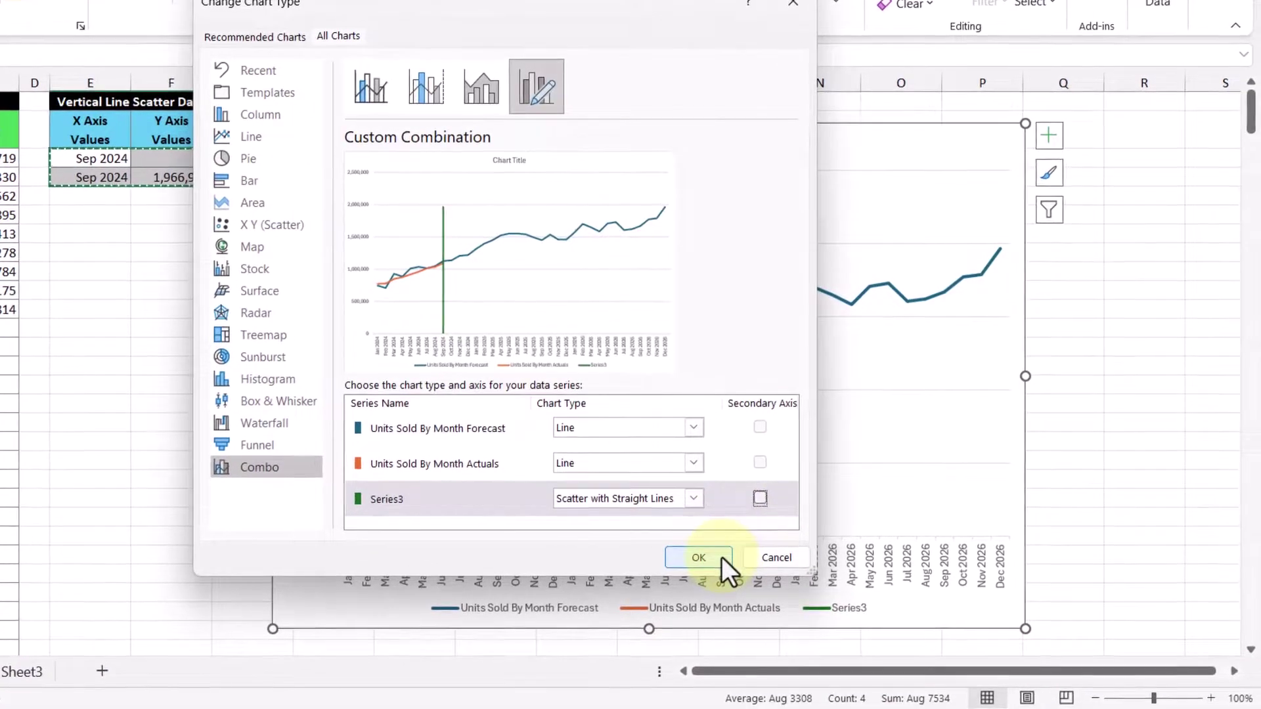
{"action": "left_click", "coordinate": [755, 577]}
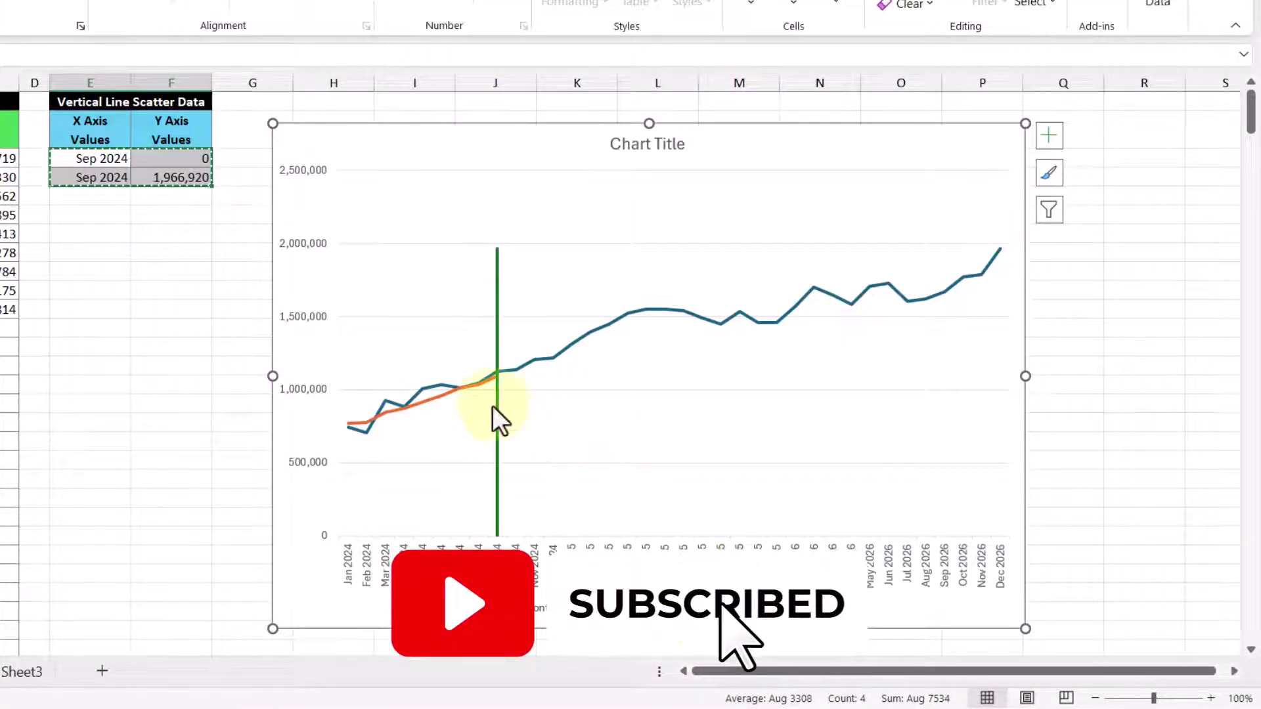
Change the Actuals series line colour from orange to green.
{"action": "right_click", "coordinate": [432, 402]}
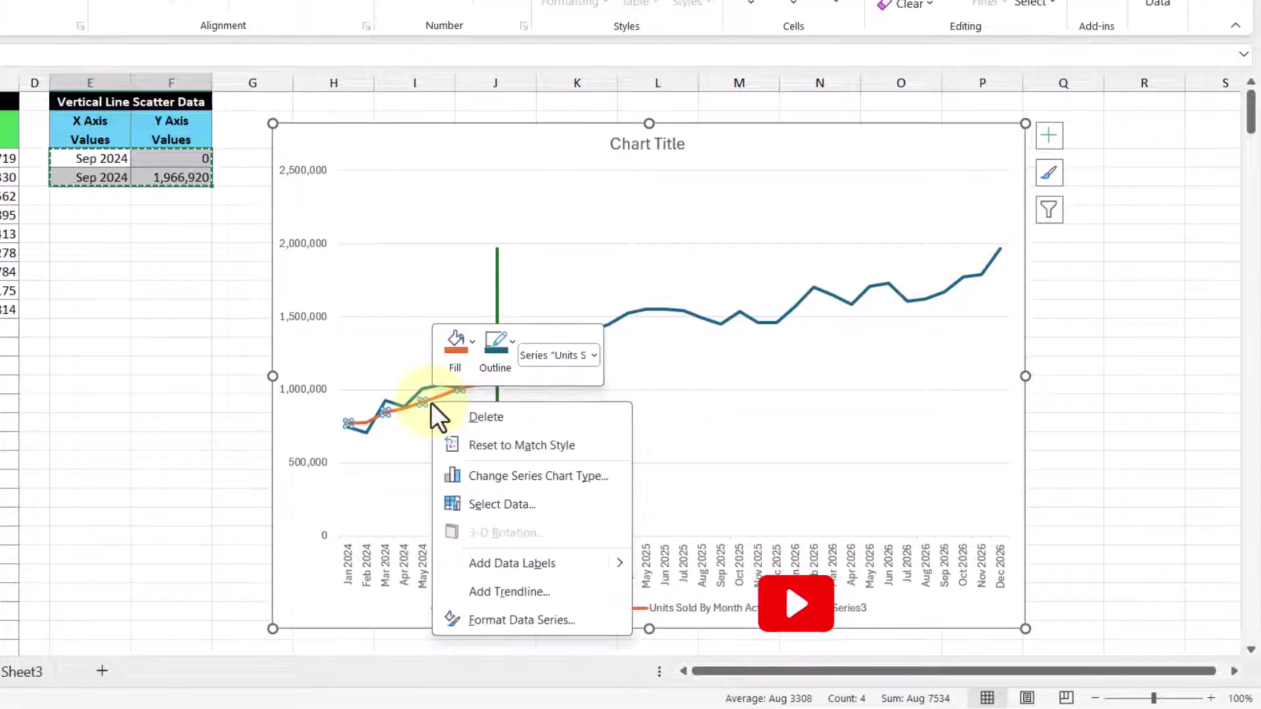
{"action": "left_click", "coordinate": [590, 620]}
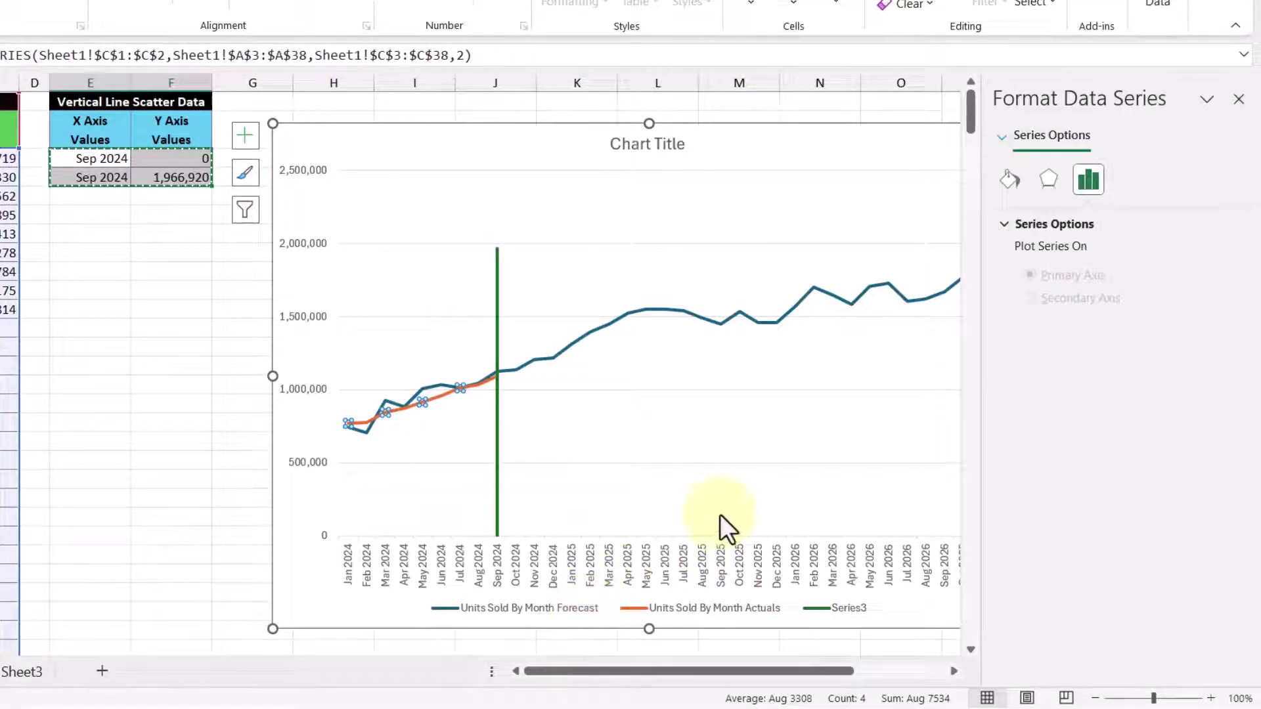
{"action": "left_click", "coordinate": [1009, 180]}
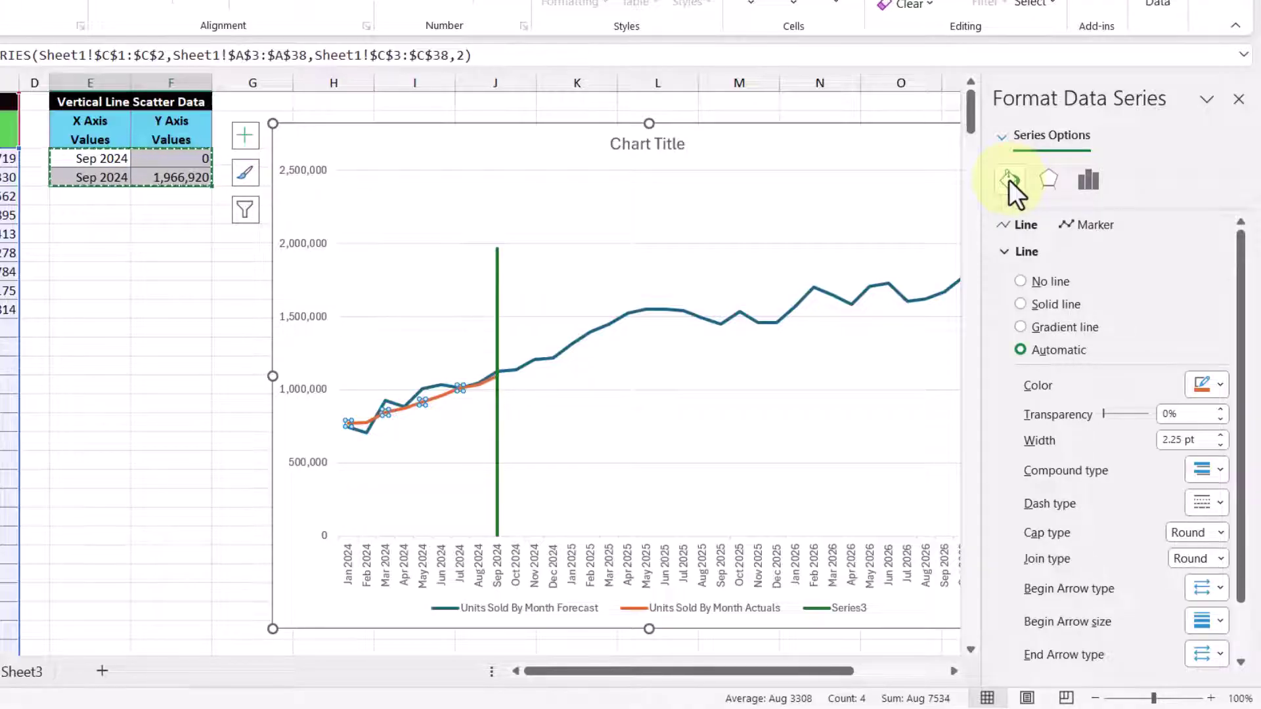
{"action": "left_click", "coordinate": [1207, 392]}
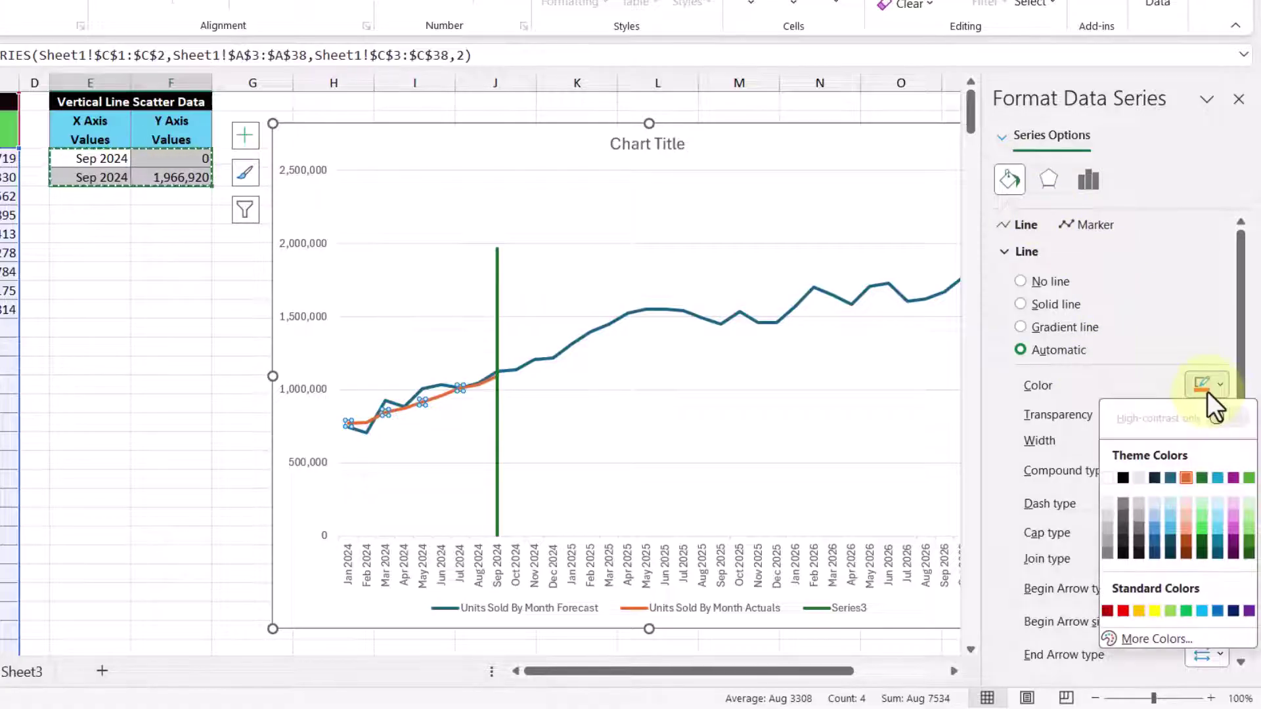
{"action": "left_click", "coordinate": [1247, 478]}
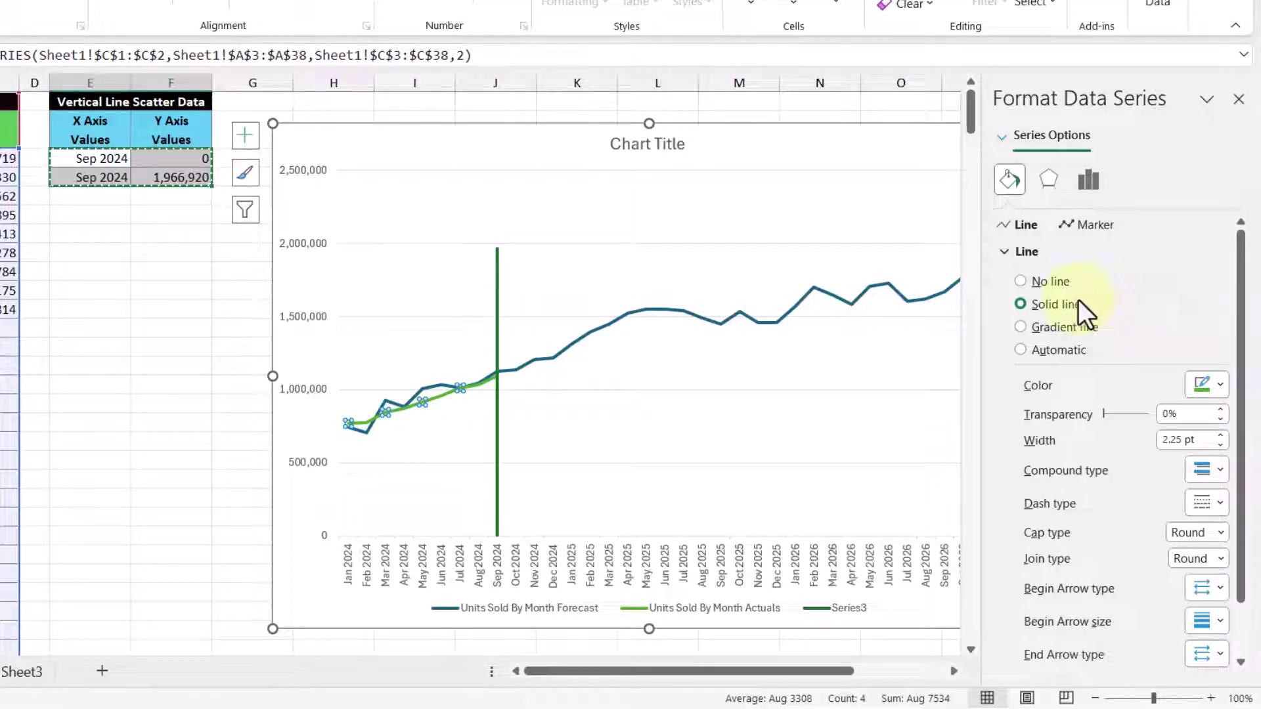
Format the Forecast series as a black Round Dot line.
{"action": "left_click", "coordinate": [829, 299]}
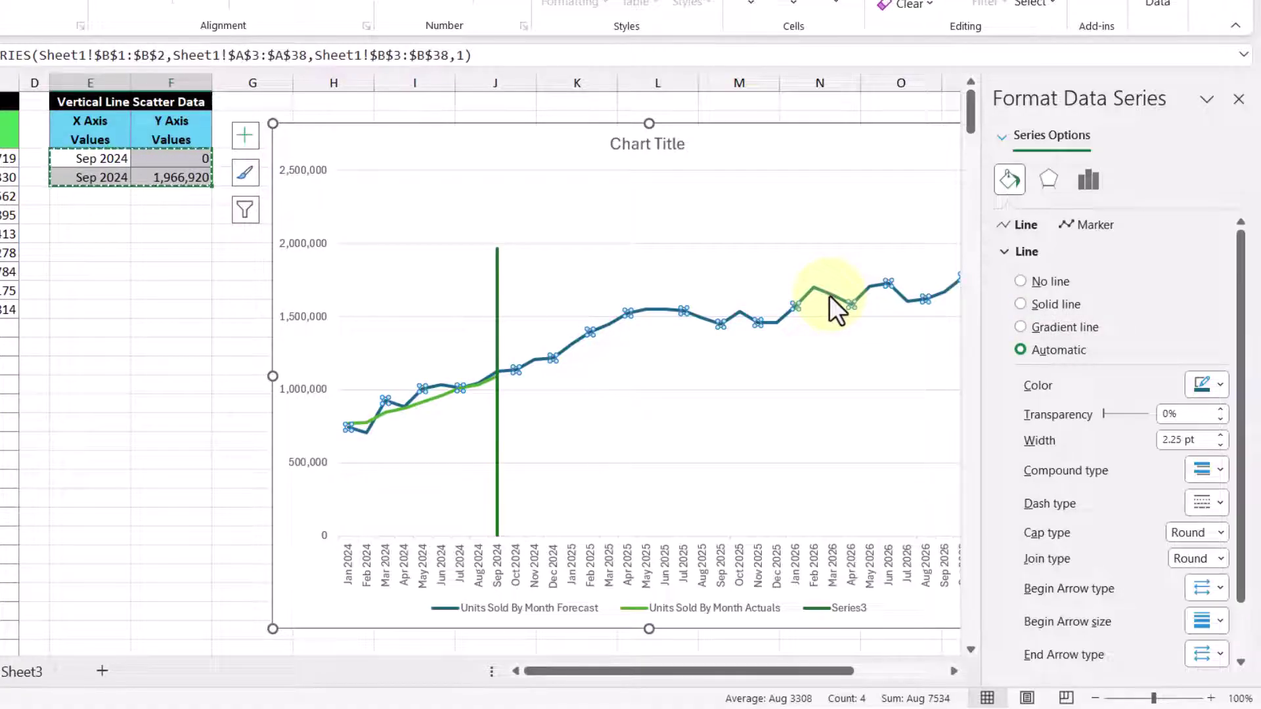
{"action": "left_click", "coordinate": [1207, 378]}
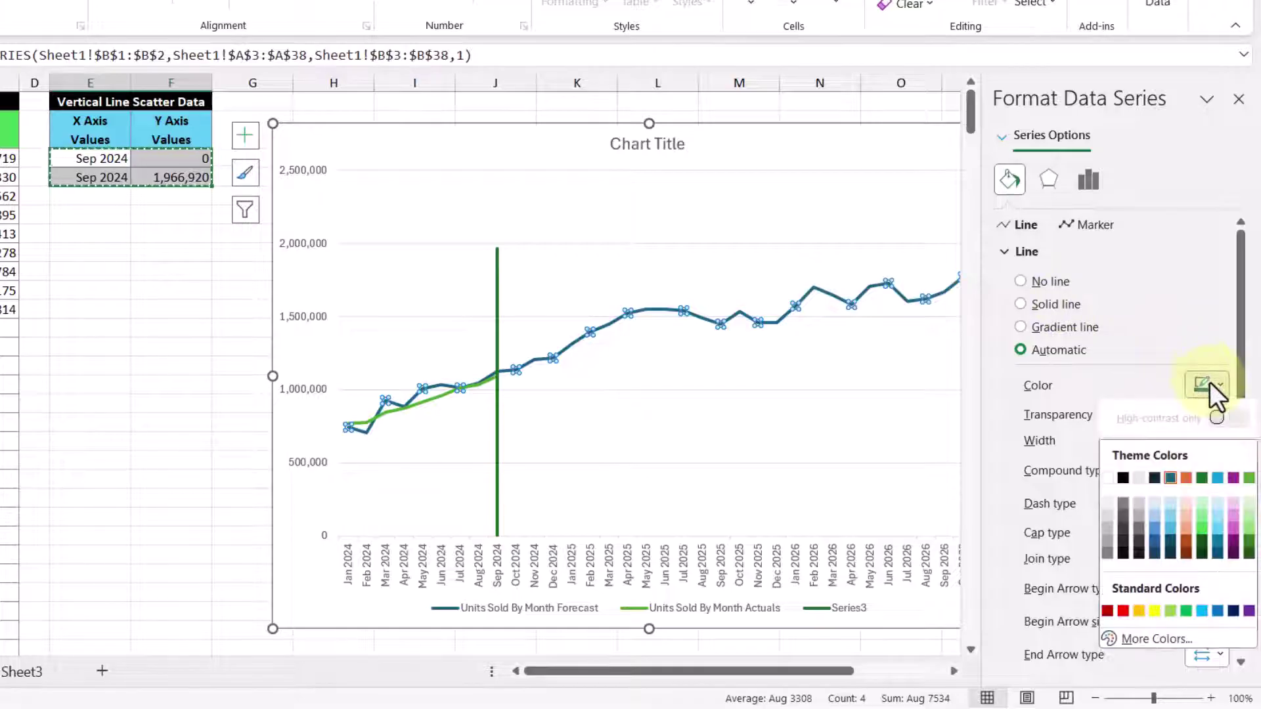
{"action": "left_click", "coordinate": [1122, 478]}
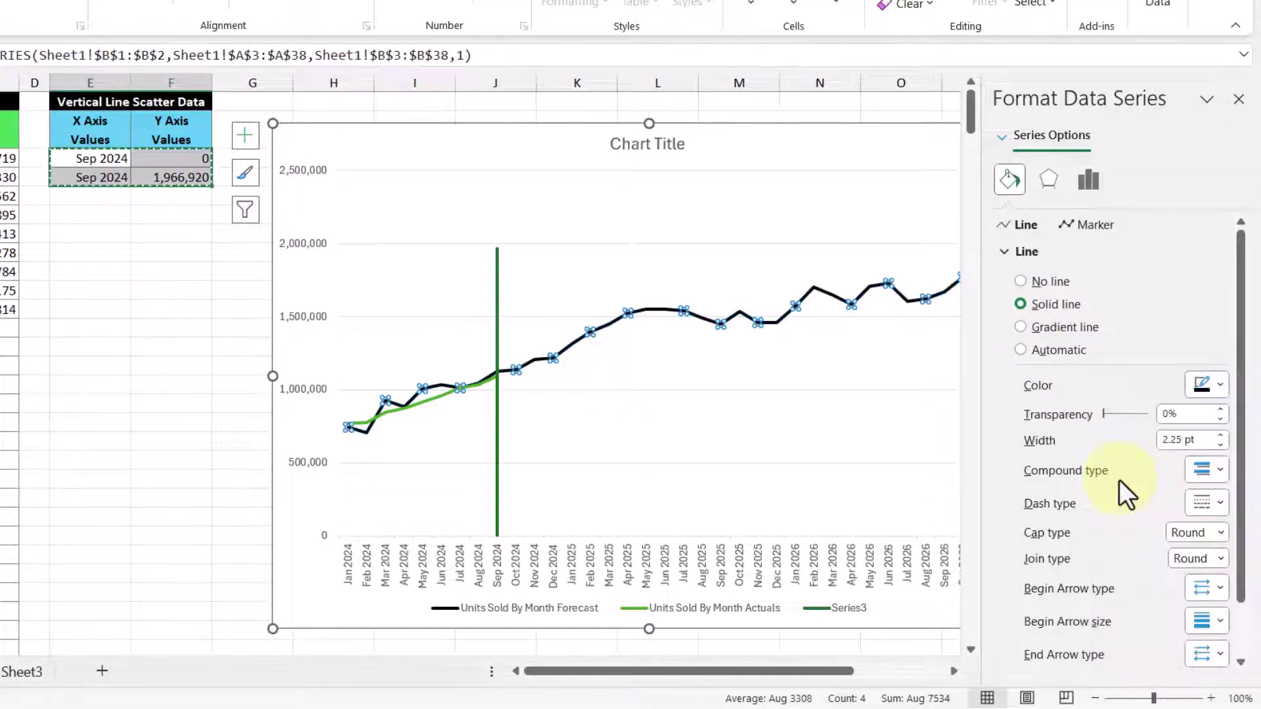
{"action": "left_click", "coordinate": [1202, 503]}
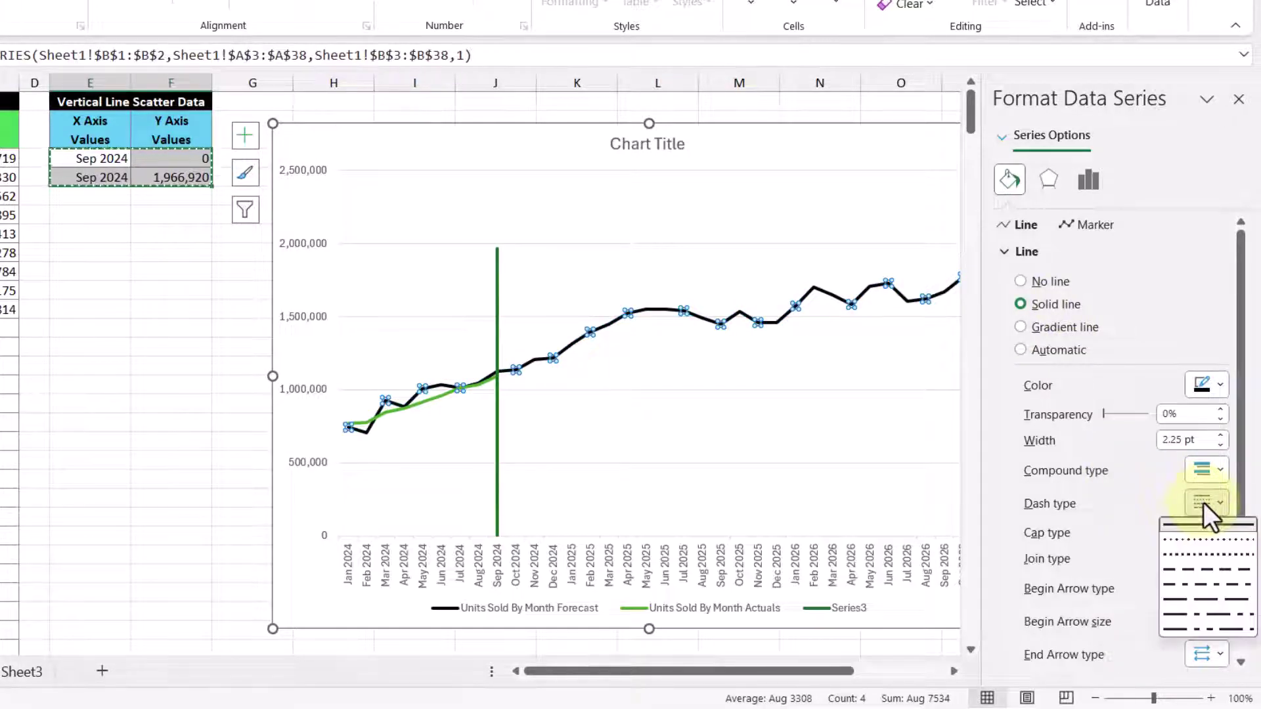
{"action": "left_click", "coordinate": [1184, 538]}
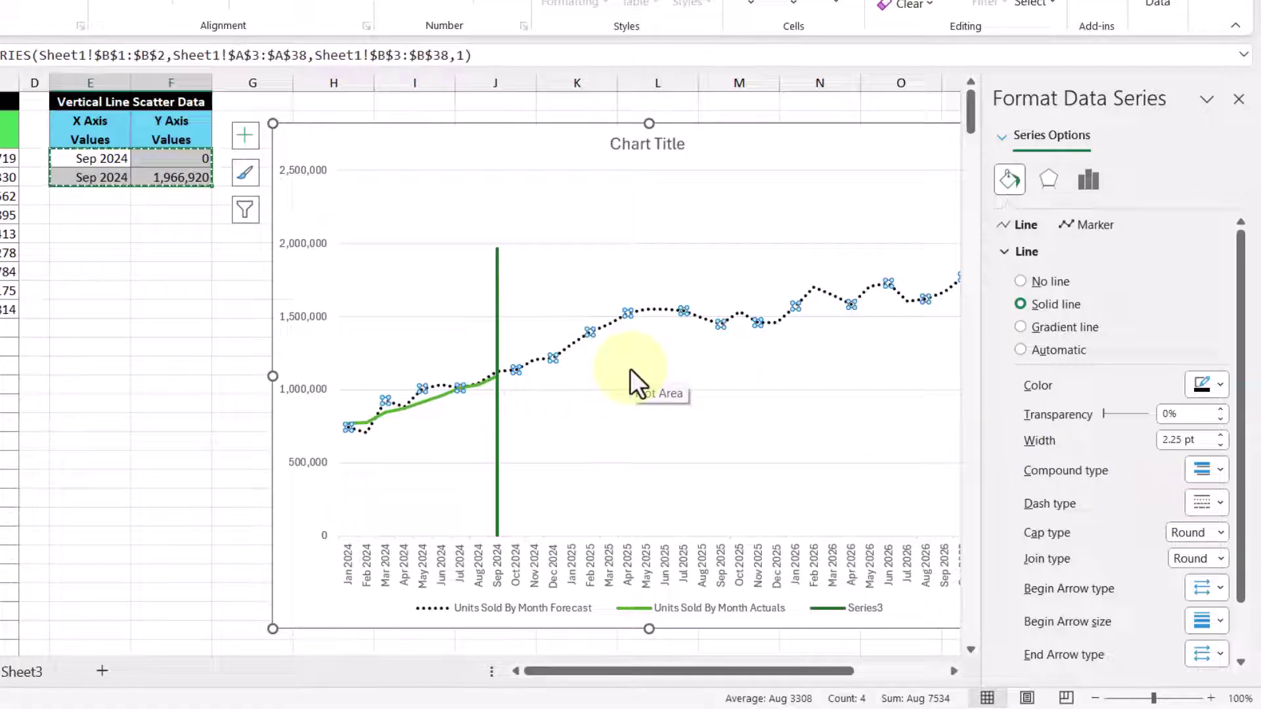
Format the Series3 vertical marker as a dark red Long Dash line, 2.75 pt wide.
{"action": "left_click", "coordinate": [498, 290]}
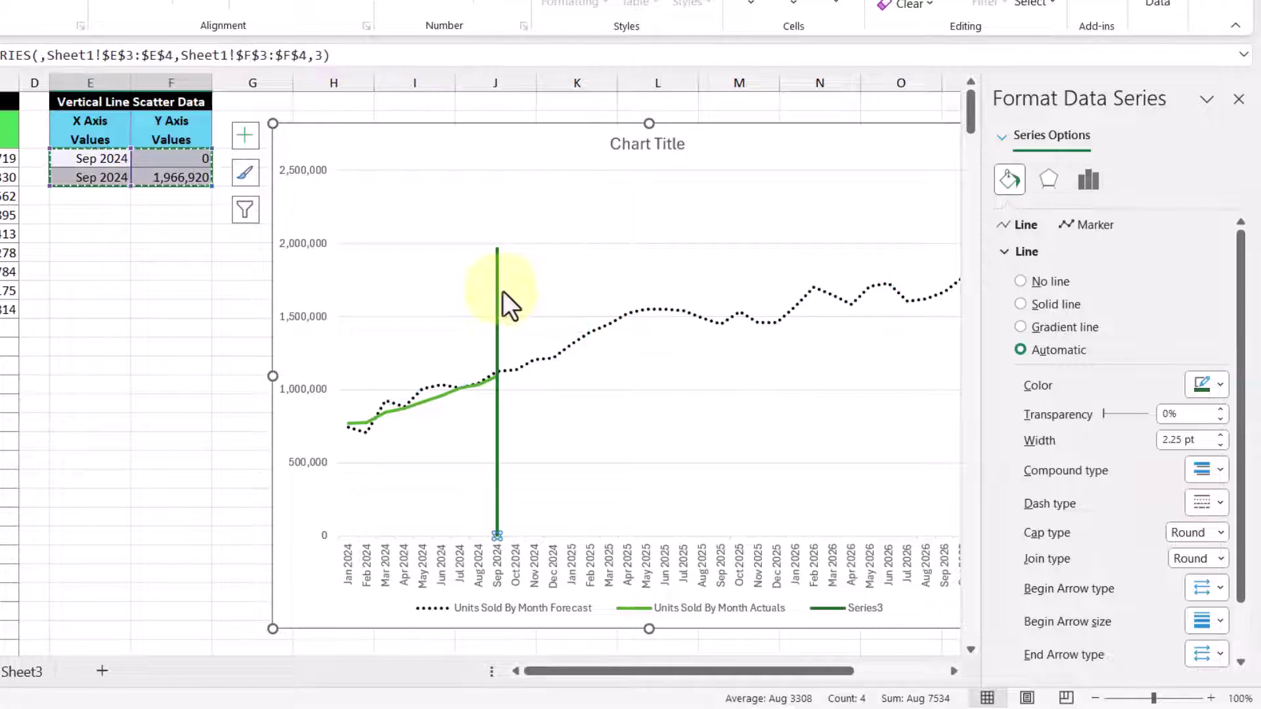
{"action": "left_click", "coordinate": [1205, 386]}
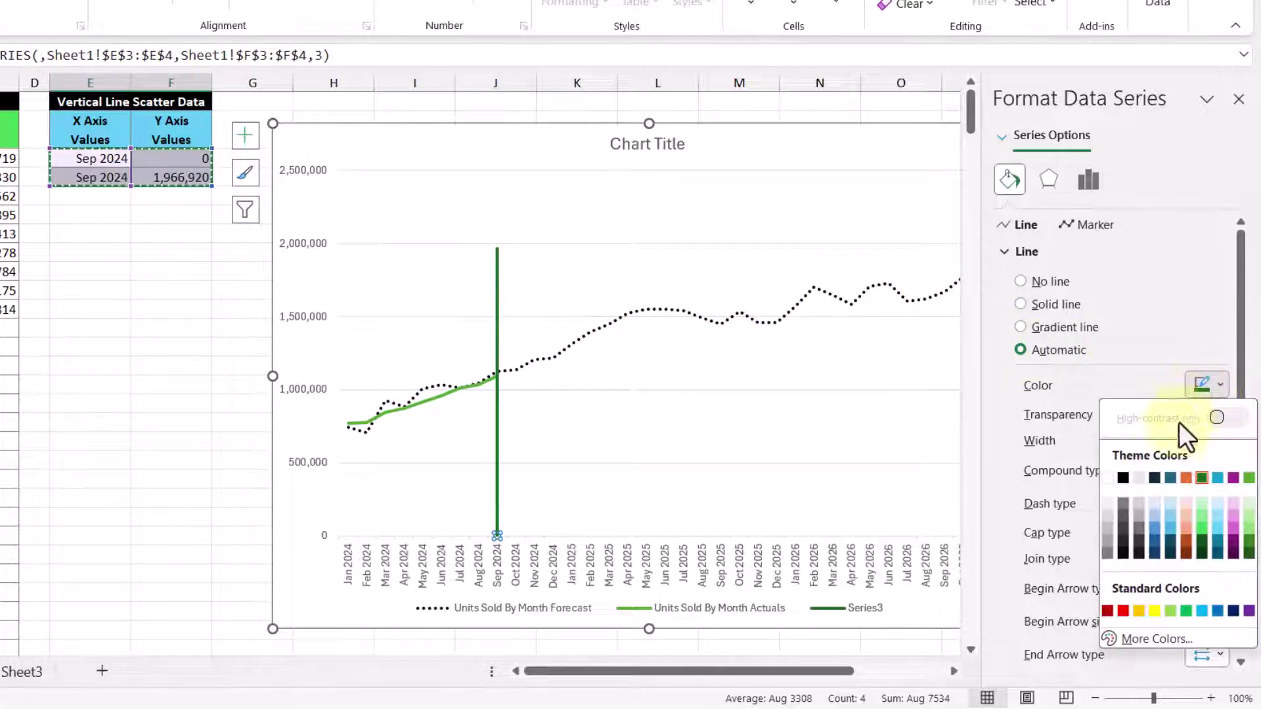
{"action": "left_click", "coordinate": [1107, 610]}
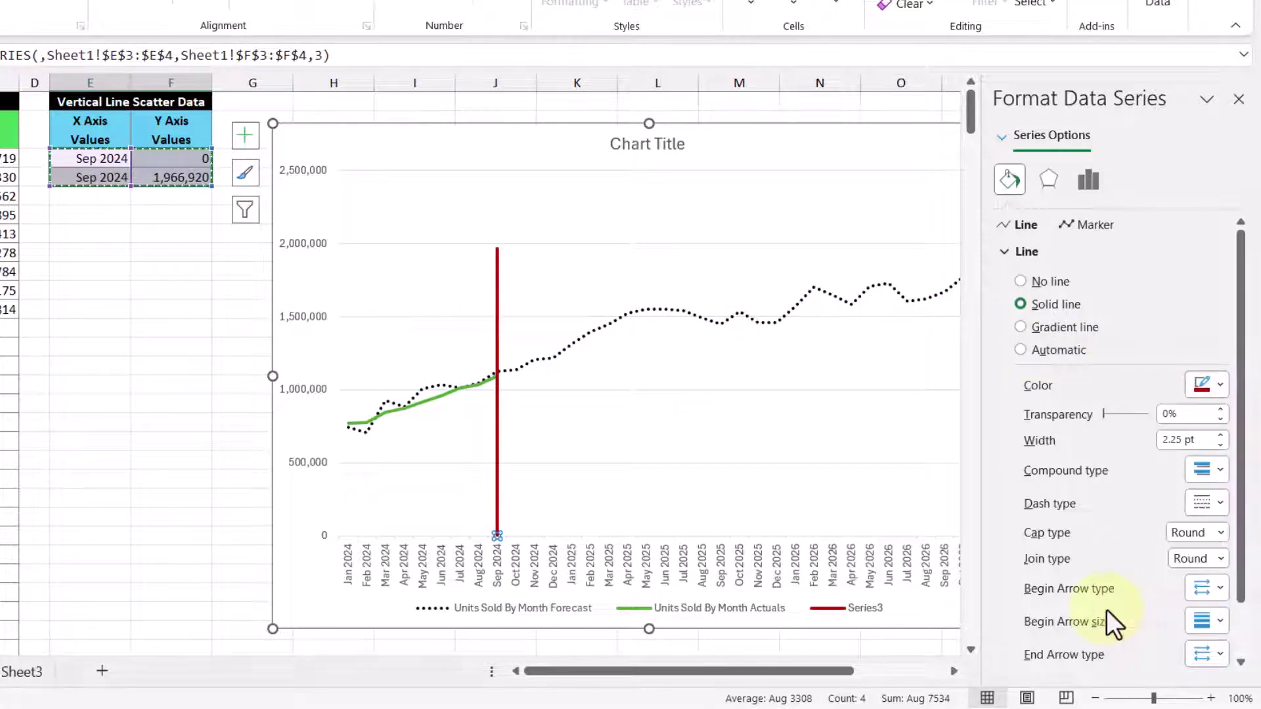
{"action": "left_click", "coordinate": [1219, 503]}
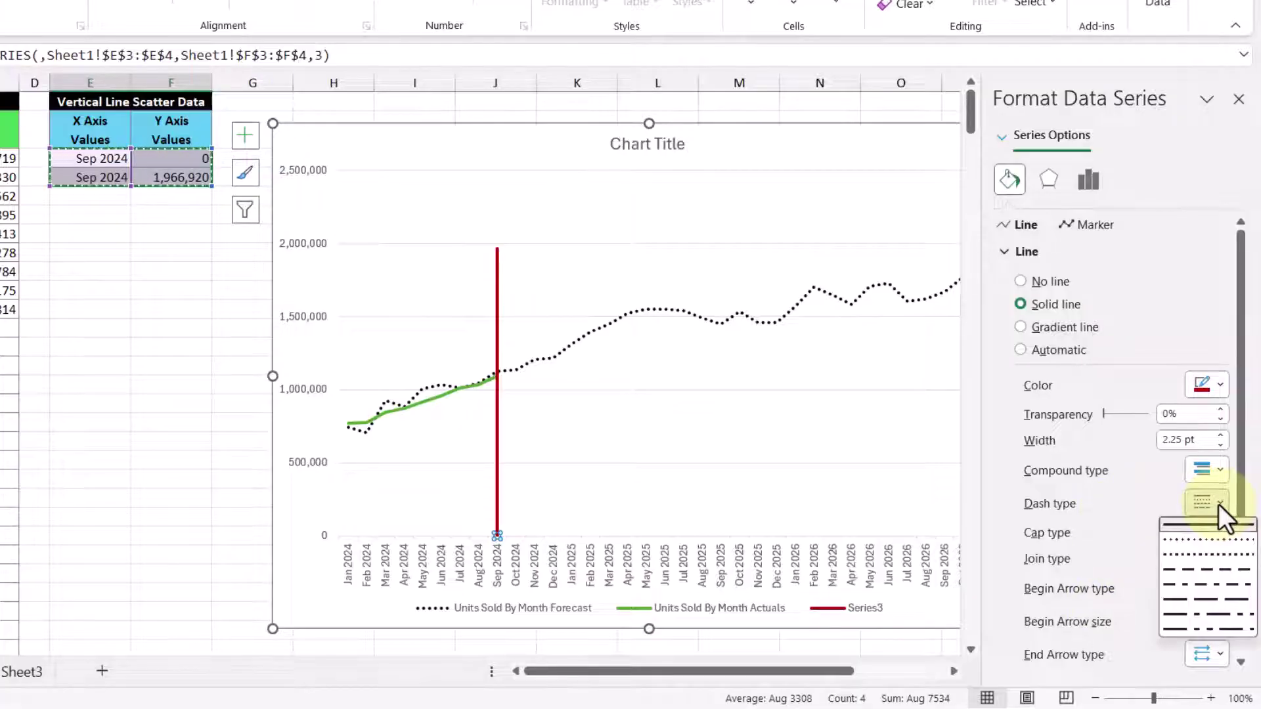
{"action": "left_click", "coordinate": [1214, 599]}
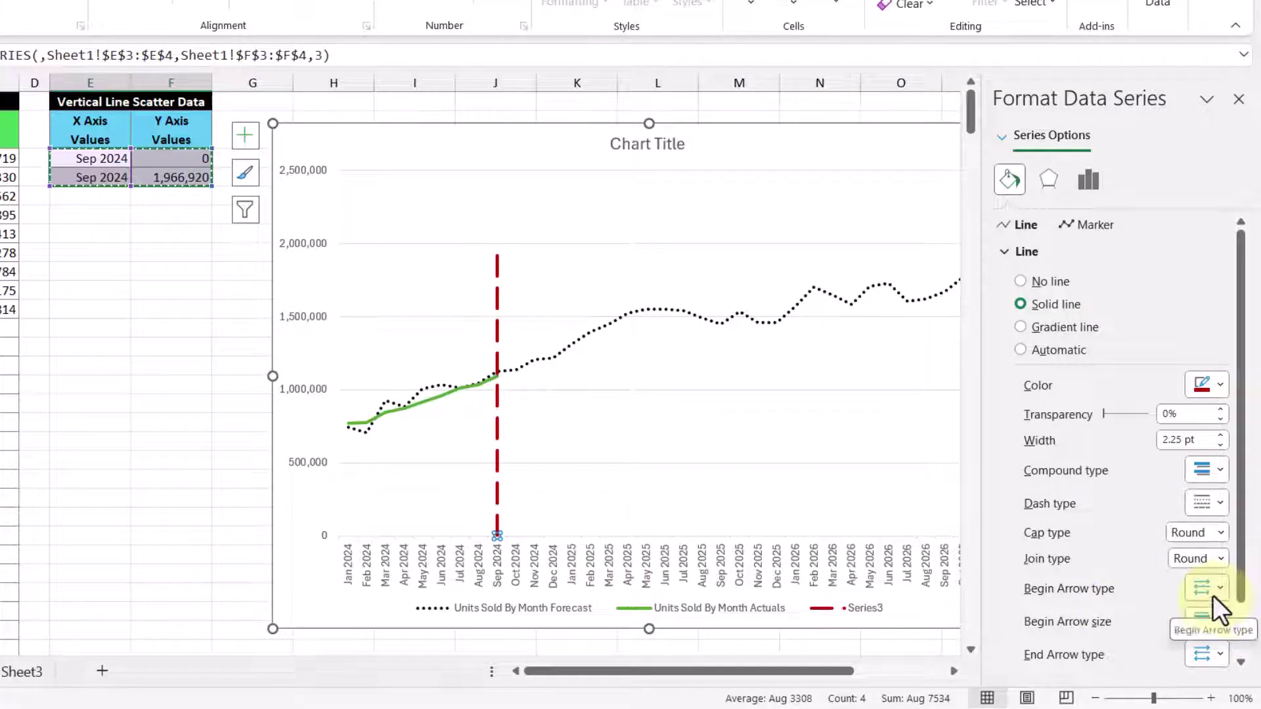
{"action": "left_click", "coordinate": [1220, 436]}
{"action": "left_click", "coordinate": [1220, 436]}
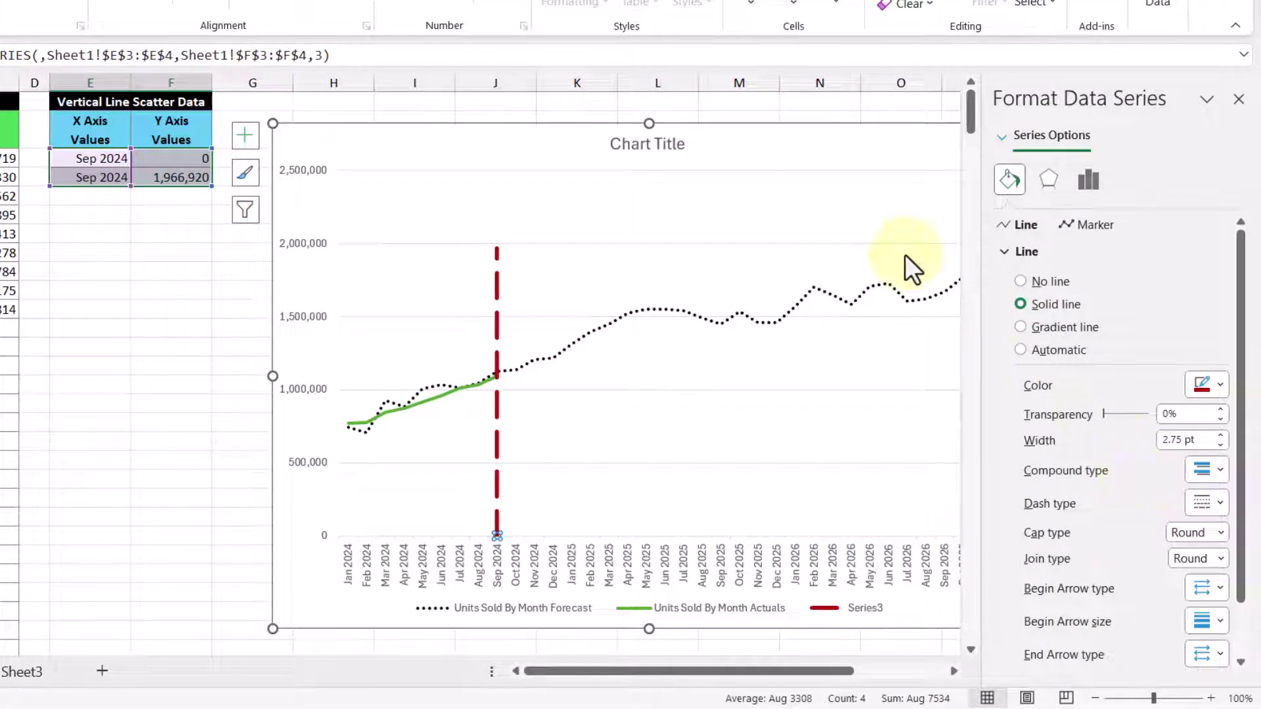
Replace the Chart Title placeholder text with 'Units Sold By Month'.
{"action": "left_click", "coordinate": [664, 143]}
{"action": "left_click_drag", "start_coordinate": [613, 143], "coordinate": [687, 143]}
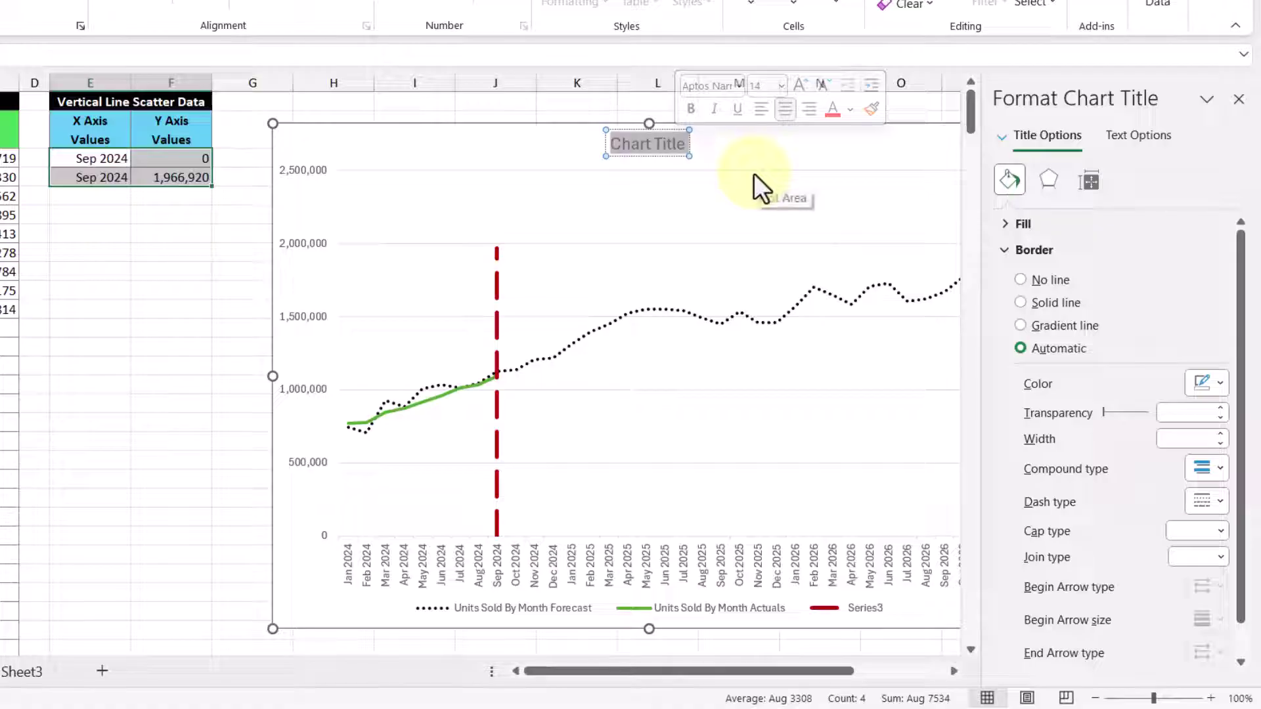
{"action": "type", "text": "Units So"}
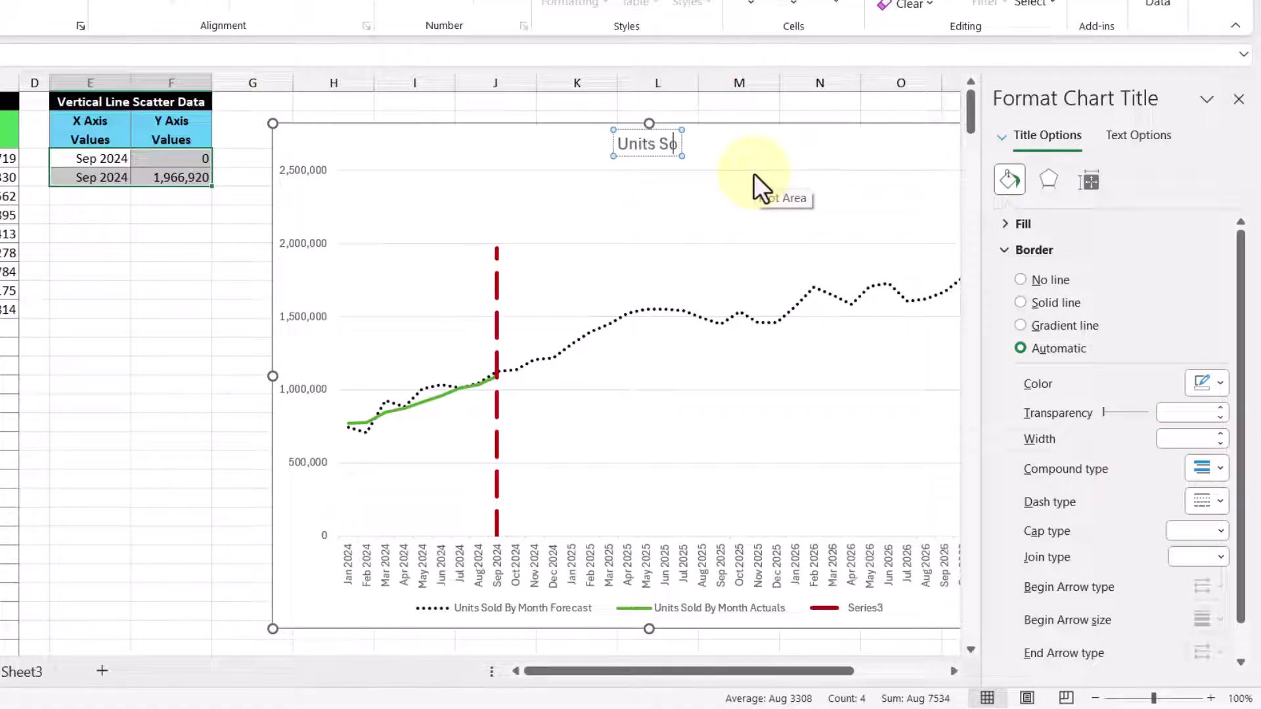
{"action": "type", "text": "ld By Month"}
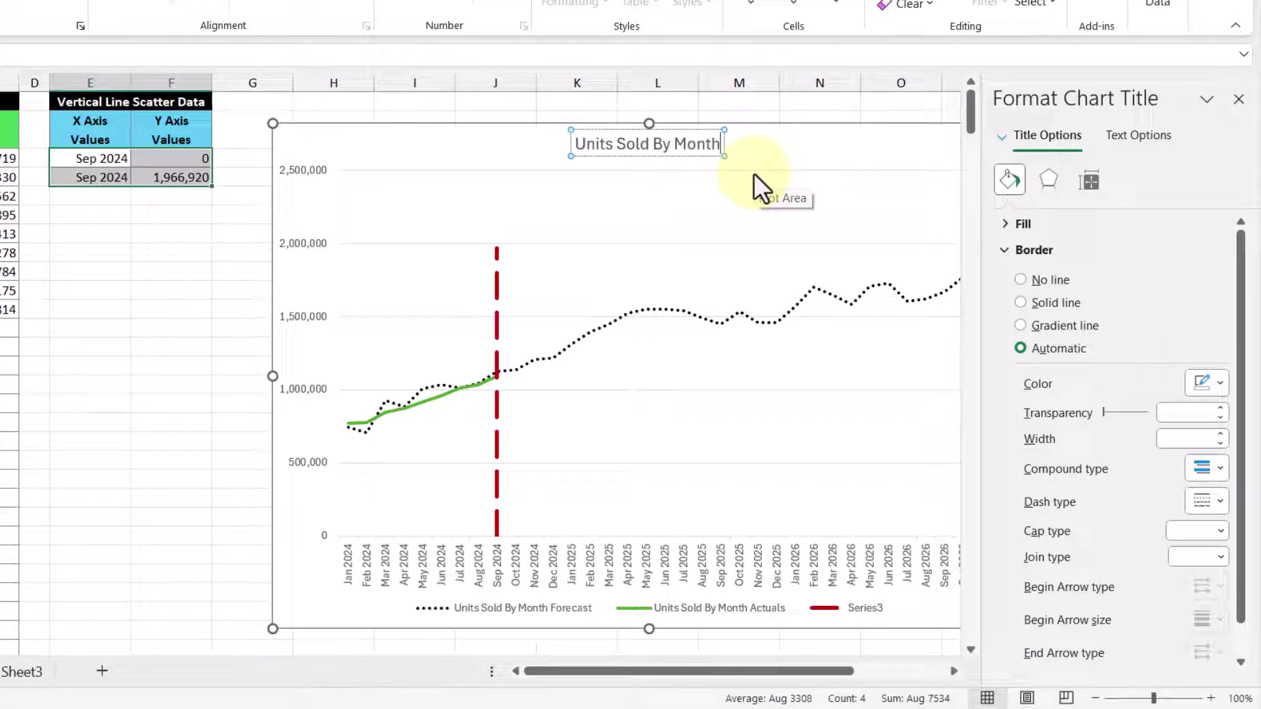
Add data labels to the red Series3 line, then delete the 0 label at its base.
{"action": "right_click", "coordinate": [497, 292]}
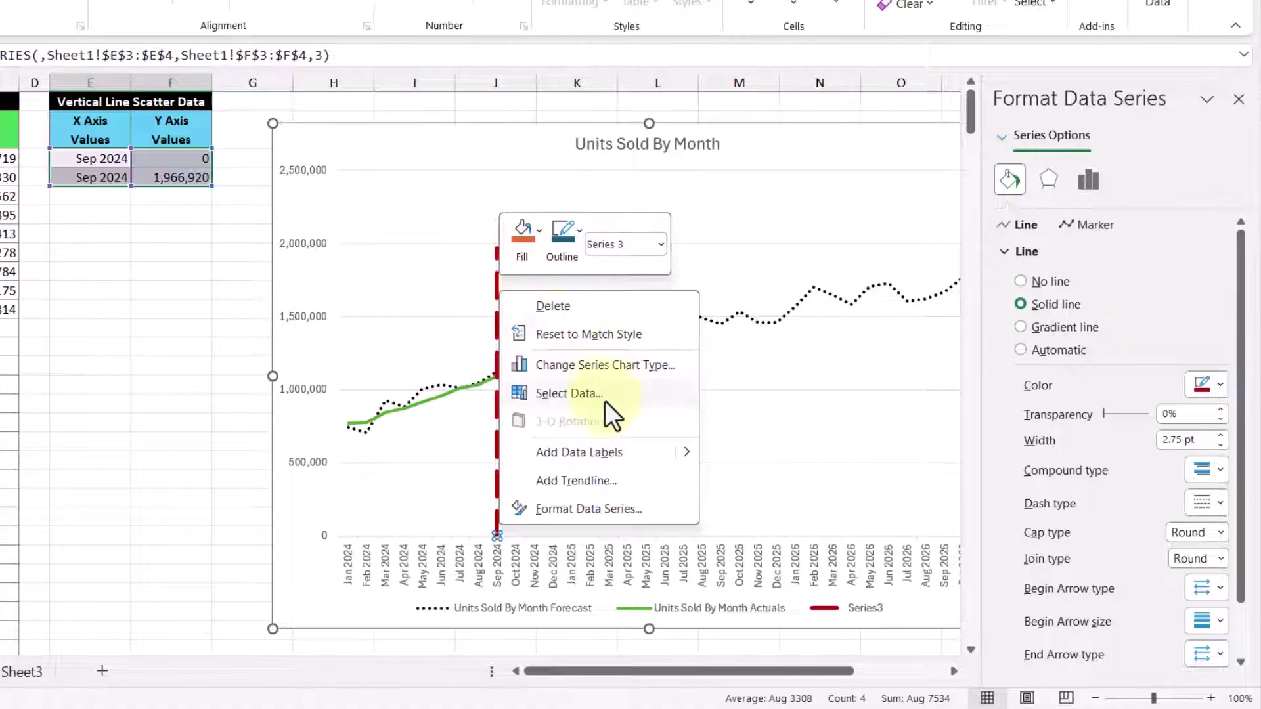
{"action": "left_click", "coordinate": [629, 452]}
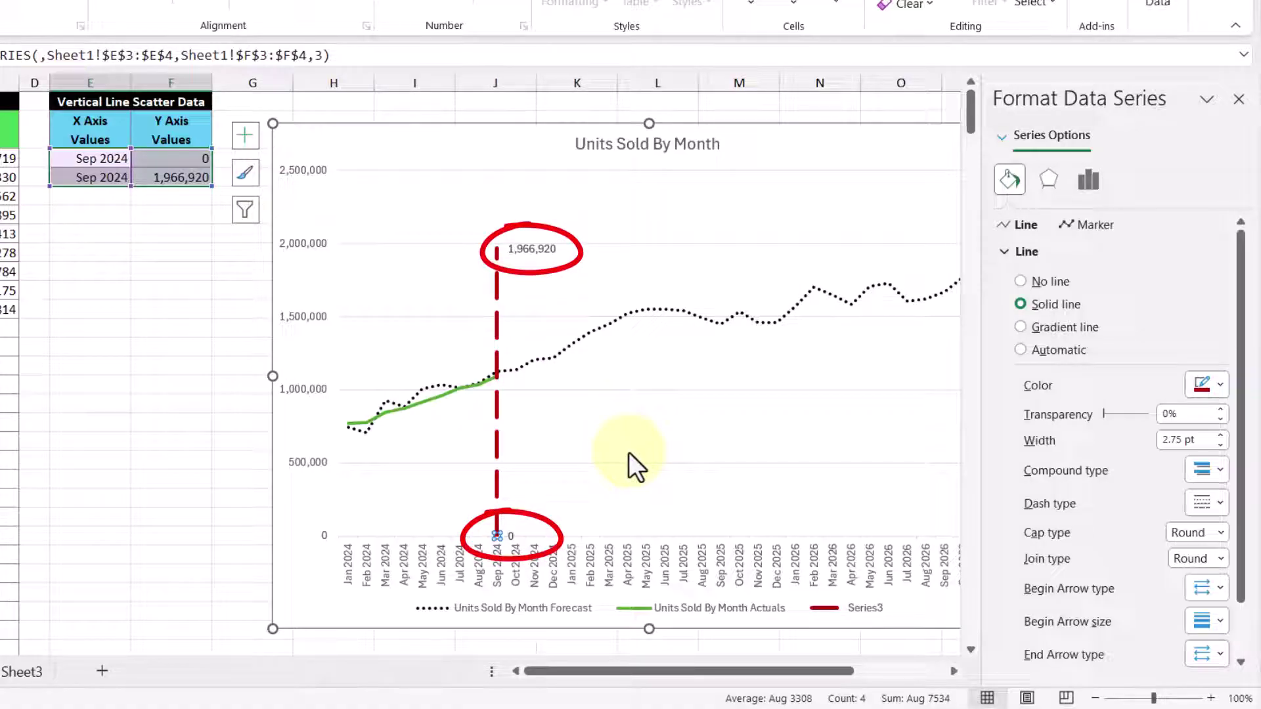
{"action": "left_click", "coordinate": [510, 535]}
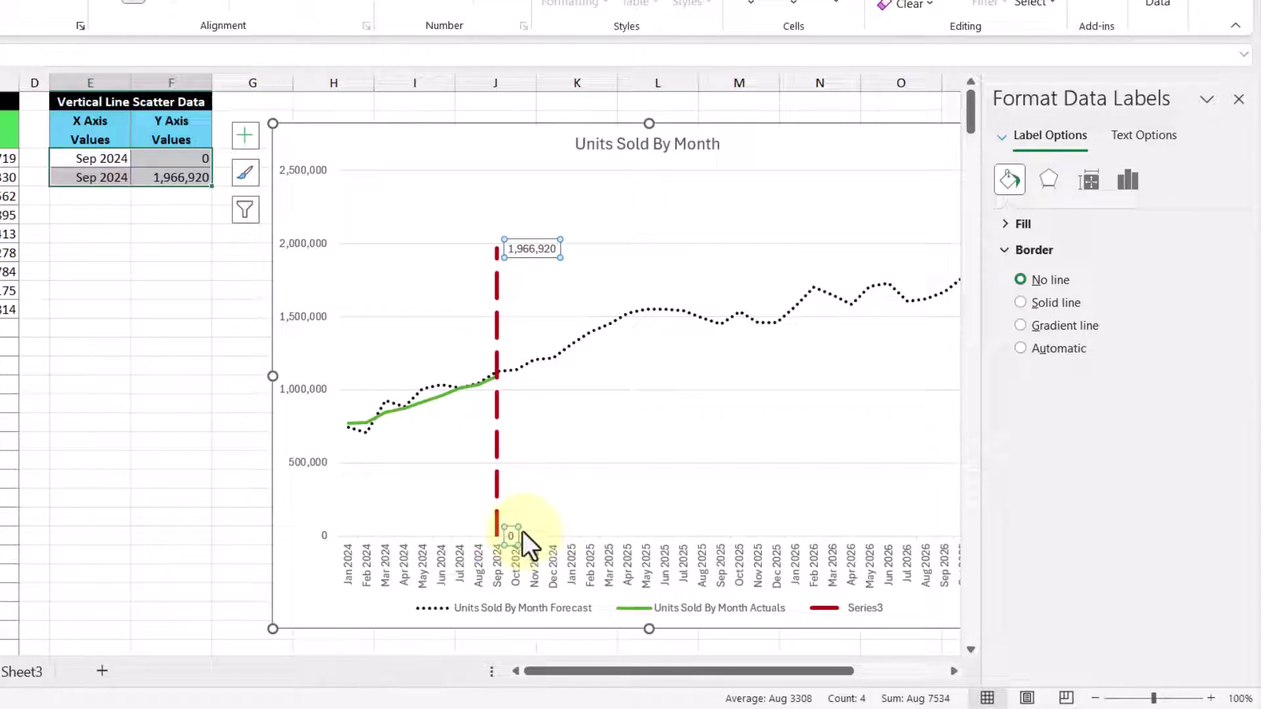
{"action": "left_click", "coordinate": [518, 536]}
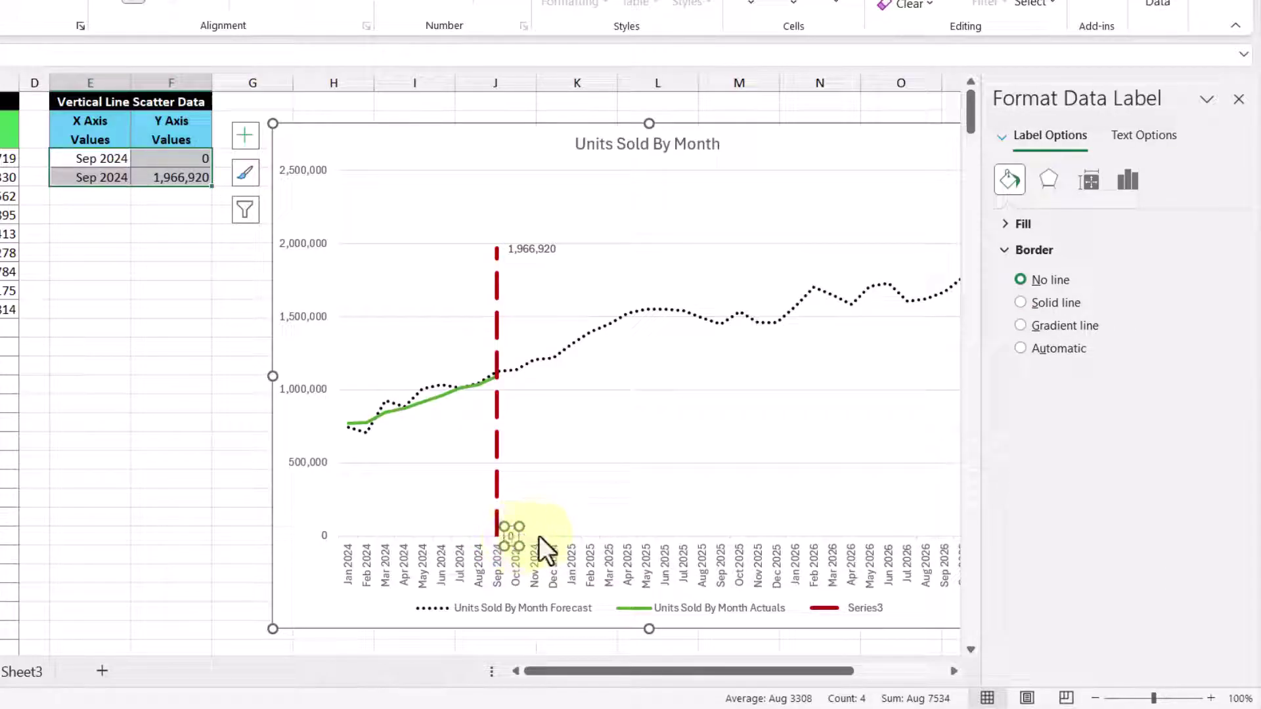
{"action": "key", "text": "Delete"}
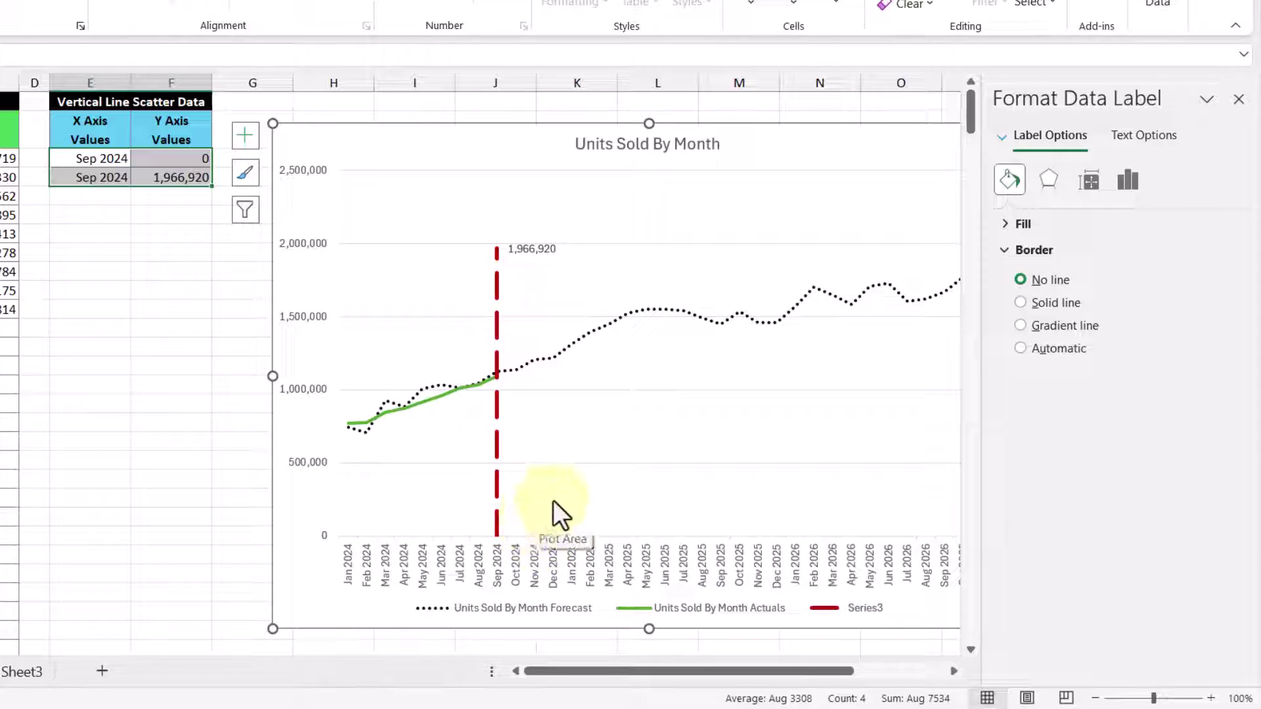
Set the 1,966,920 data label to show the series name only, without value or leader lines.
{"action": "right_click", "coordinate": [545, 250]}
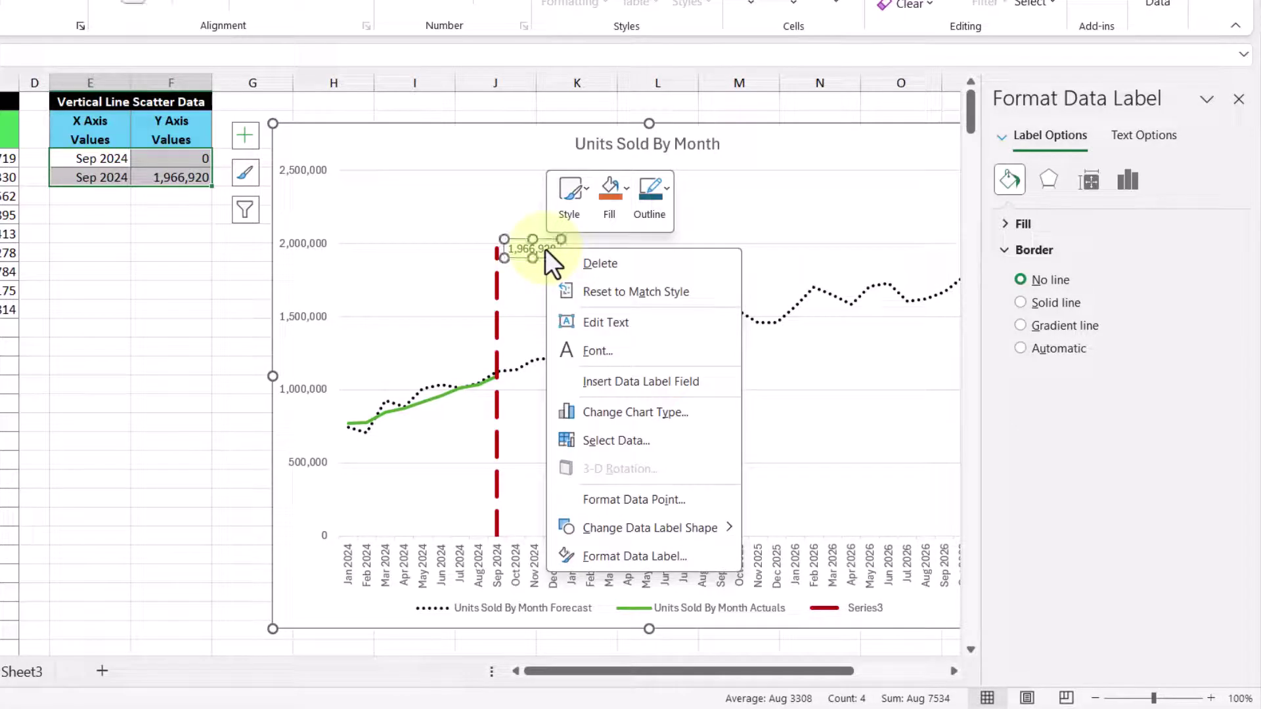
{"action": "left_click", "coordinate": [692, 558]}
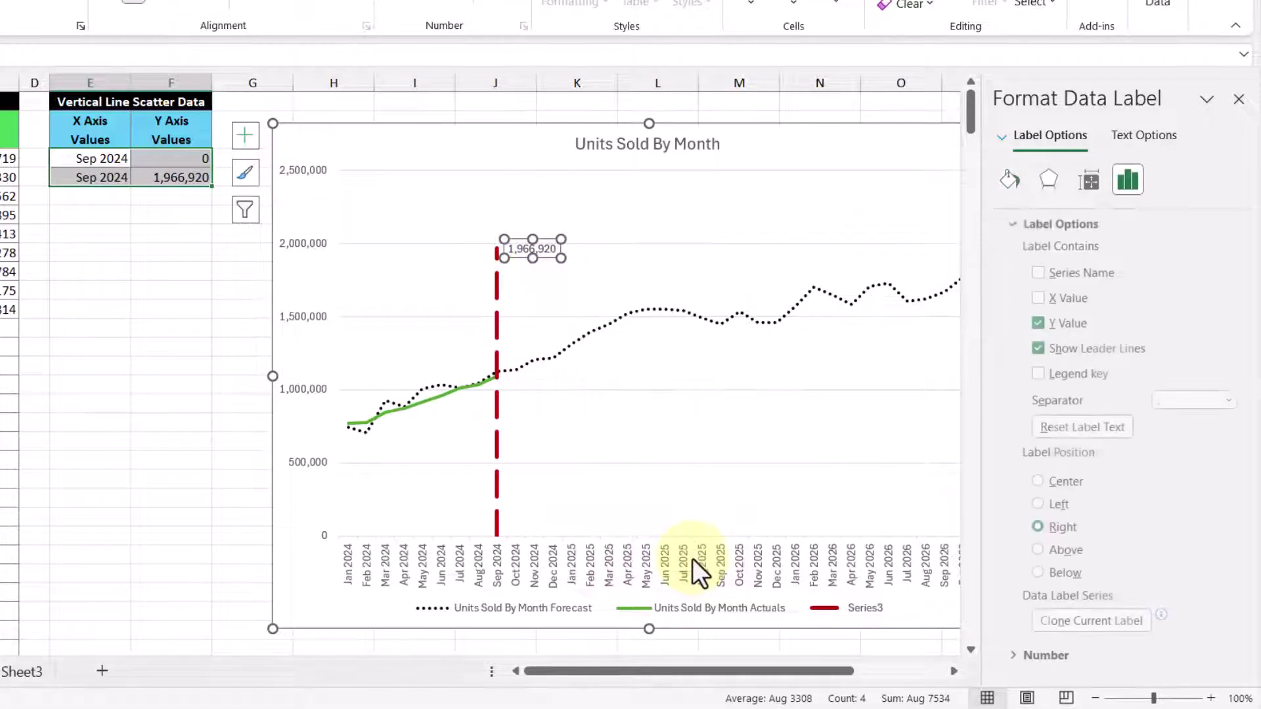
{"action": "left_click", "coordinate": [1064, 273]}
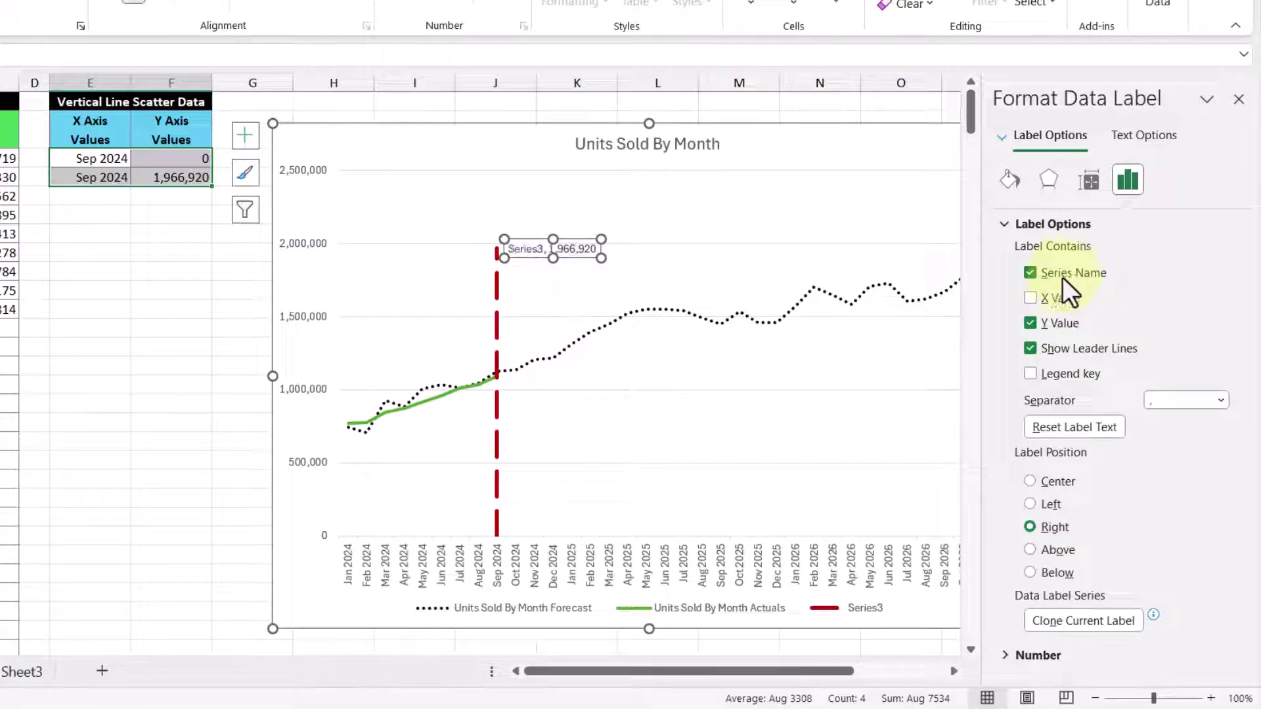
{"action": "left_click", "coordinate": [1031, 325]}
{"action": "left_click", "coordinate": [1028, 349]}
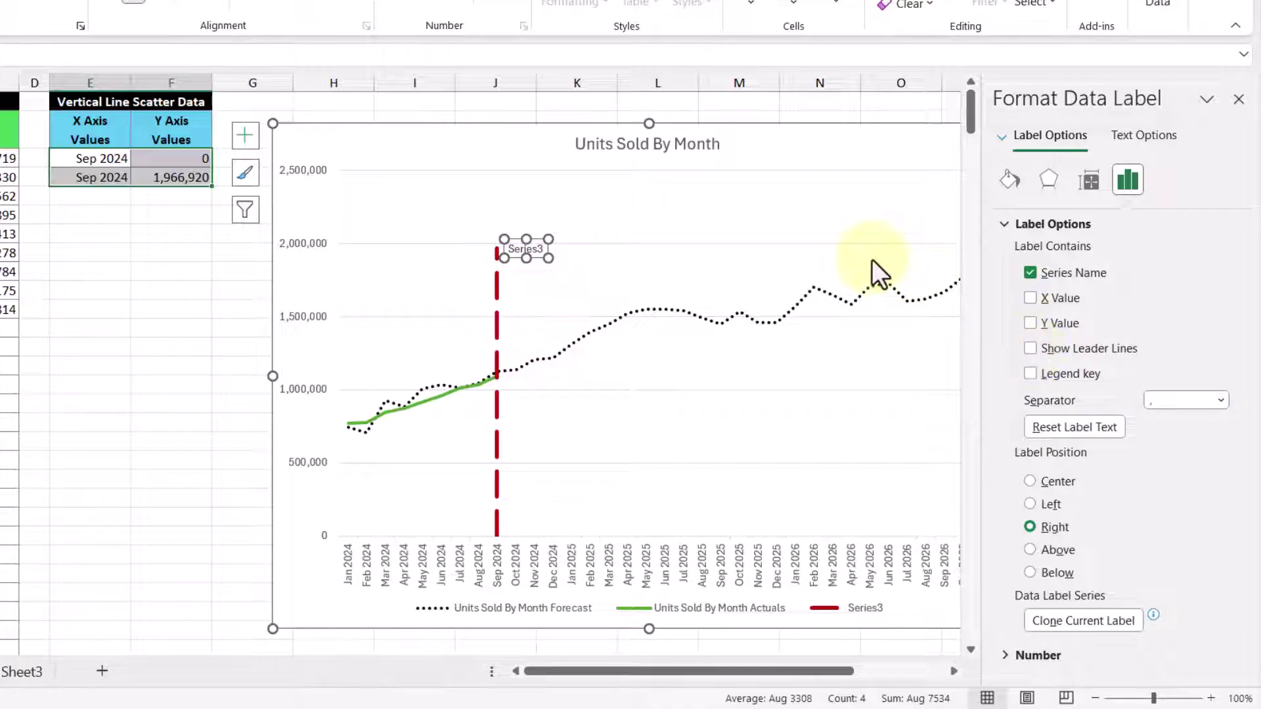
Rename Series3 to 'Current Month' in the chart's Select Data settings.
{"action": "right_click", "coordinate": [724, 218]}
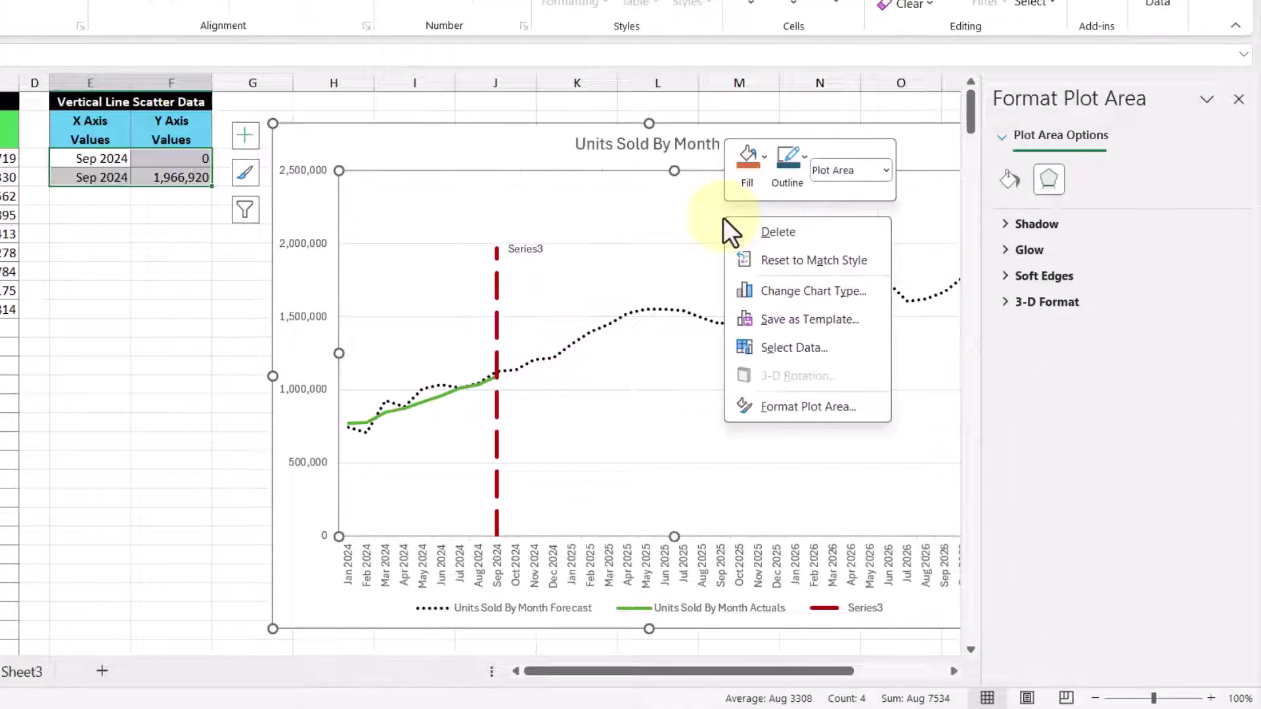
{"action": "left_click", "coordinate": [807, 349]}
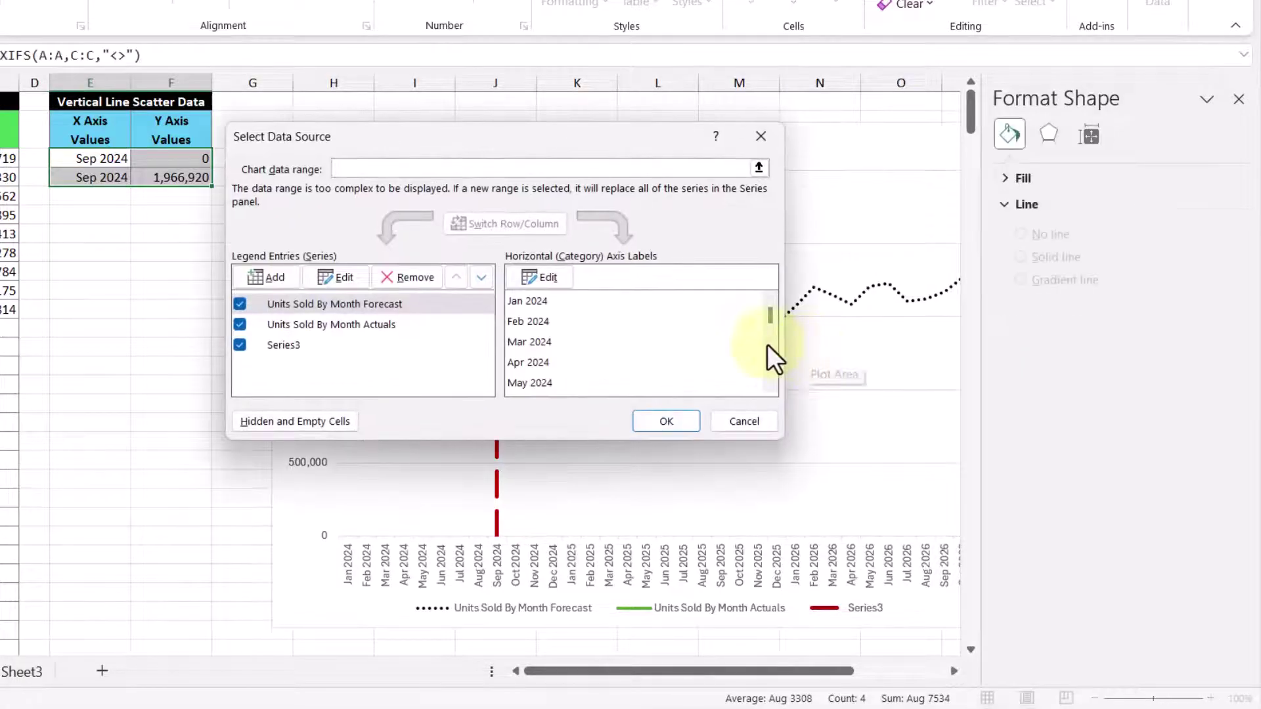
{"action": "left_click", "coordinate": [285, 347]}
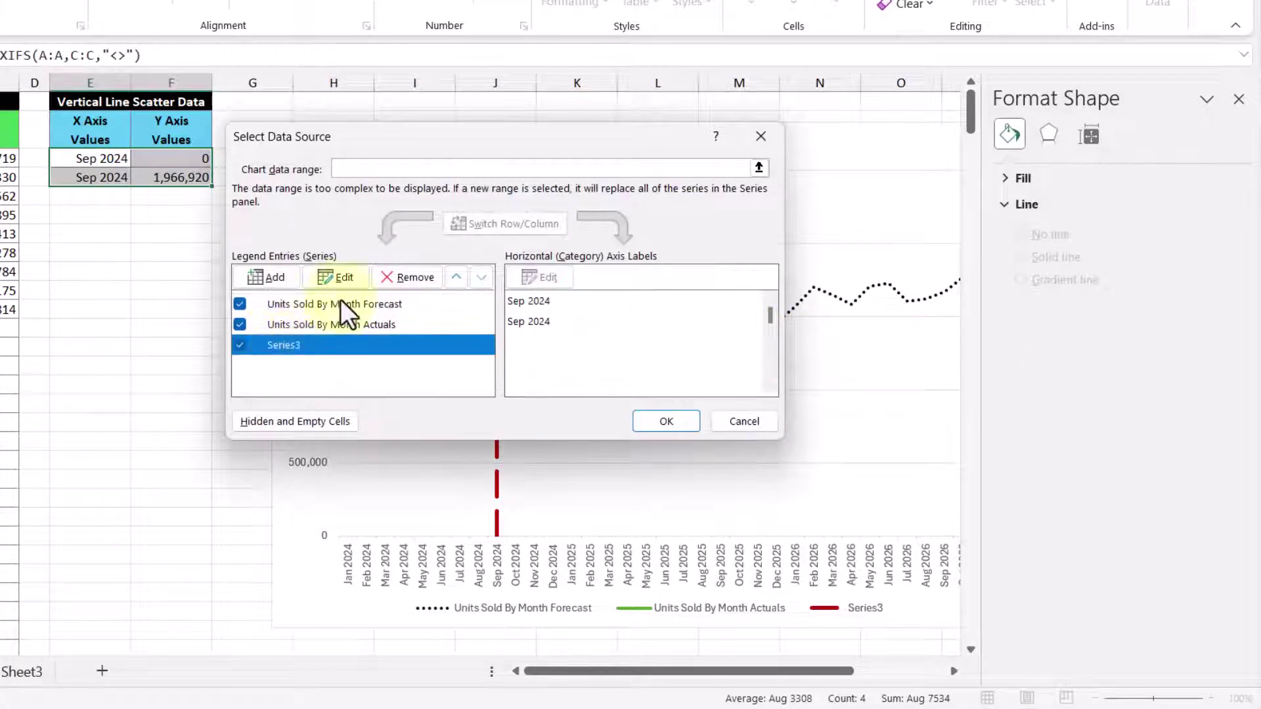
{"action": "left_click", "coordinate": [343, 277]}
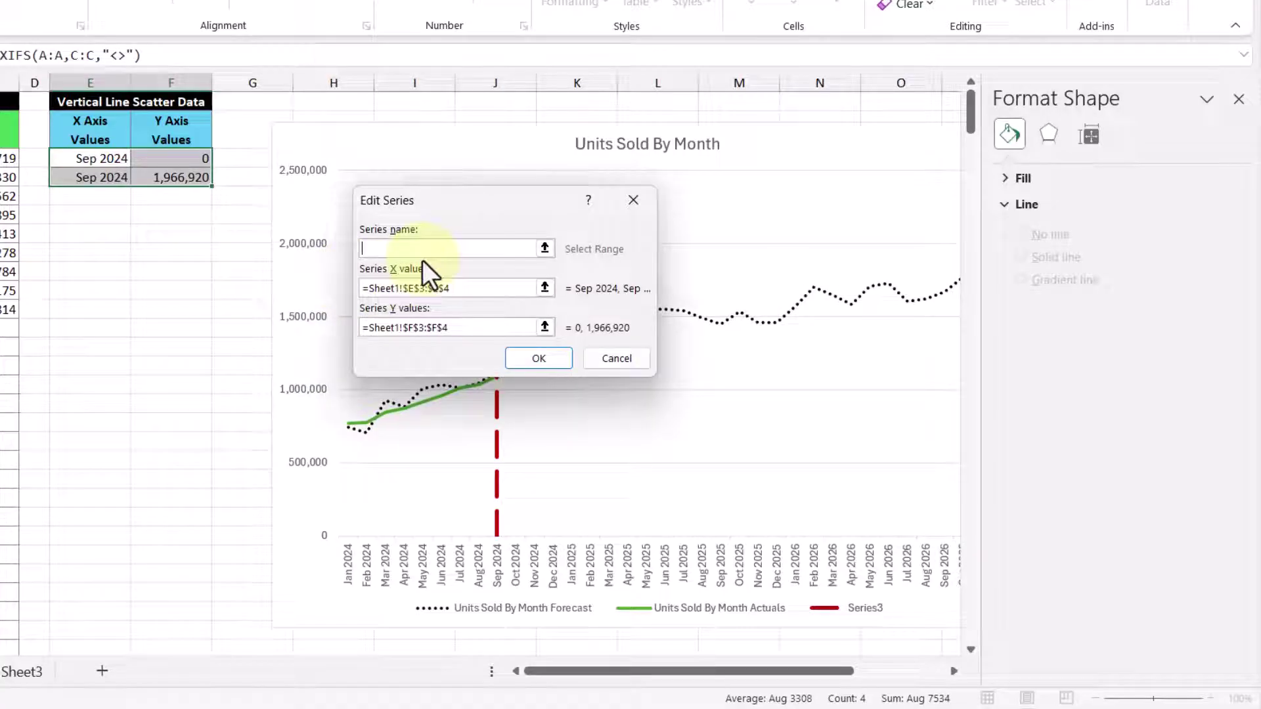
{"action": "type", "text": "curre"}
{"action": "left_click", "coordinate": [558, 364]}
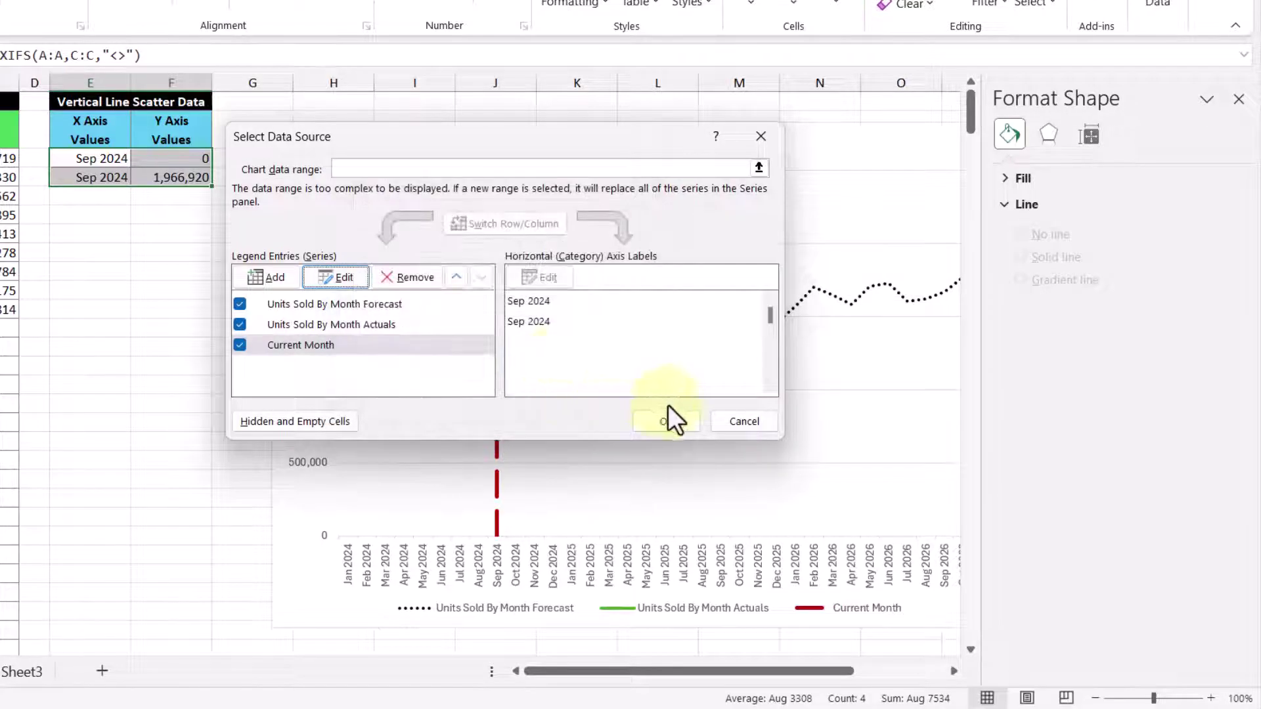
{"action": "left_click", "coordinate": [696, 423]}
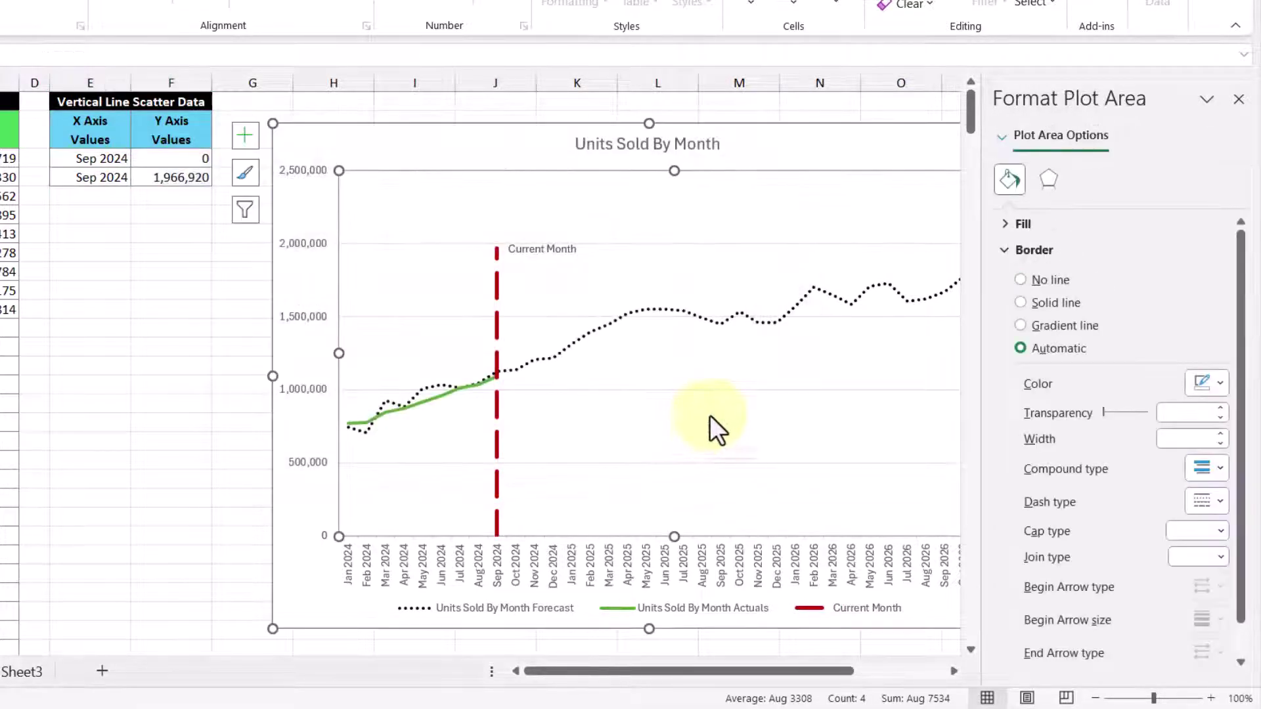
Deselect the chart and close the Format Shape pane to reveal the finished chart.
{"action": "left_click", "coordinate": [206, 365]}
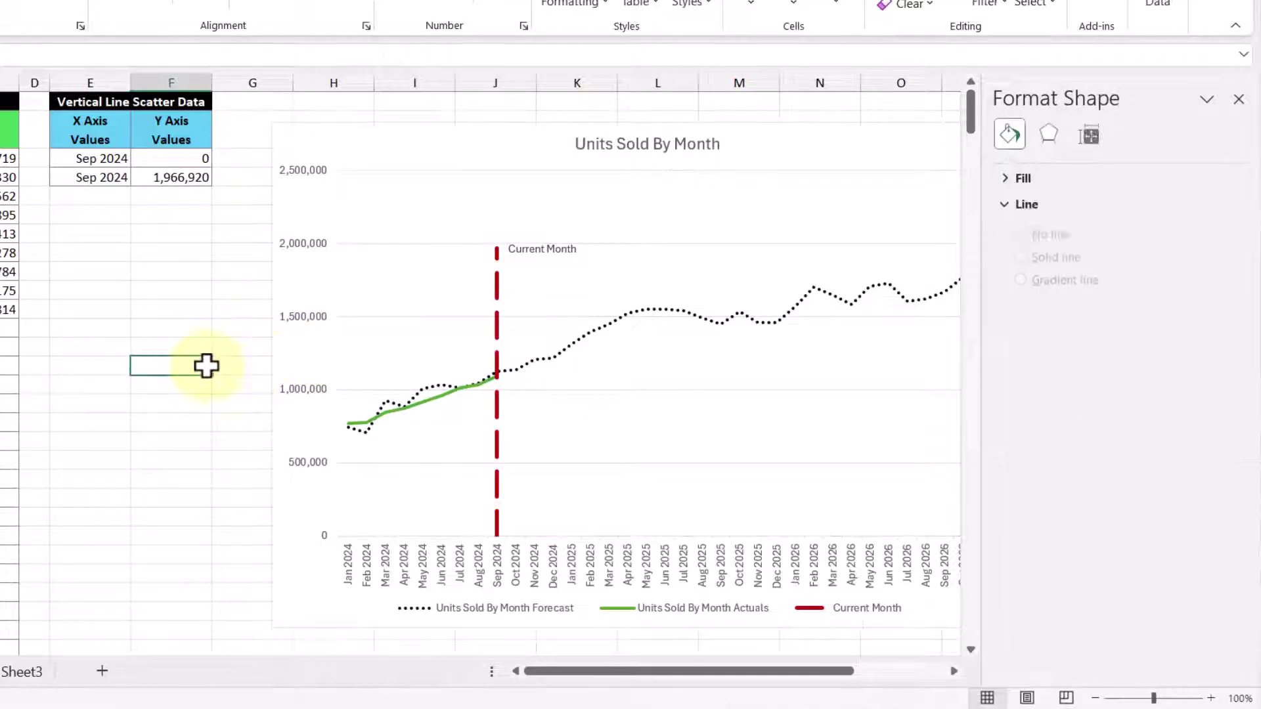
{"action": "left_click", "coordinate": [1239, 103]}
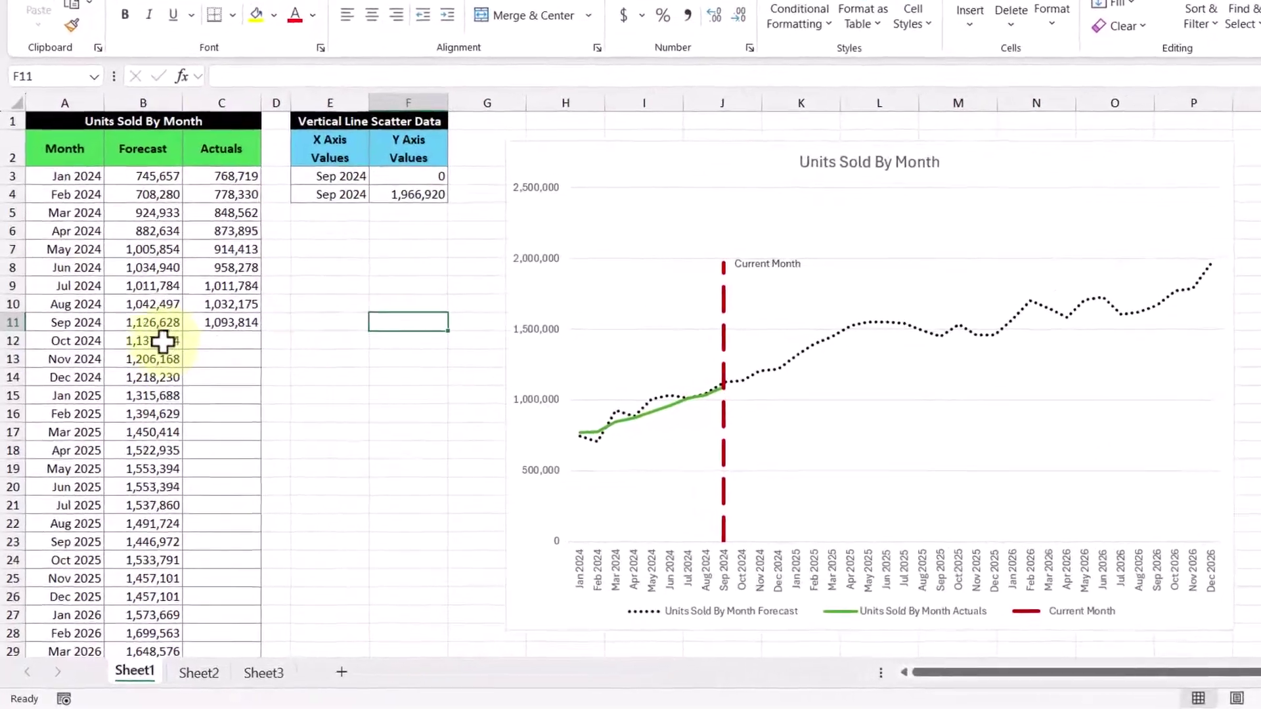
Copy the Oct 2024–Apr 2025 forecast values in B12:B18 into Actuals starting at C12.
{"action": "left_click_drag", "start_coordinate": [124, 392], "coordinate": [149, 443]}
{"action": "right_click", "coordinate": [169, 345]}
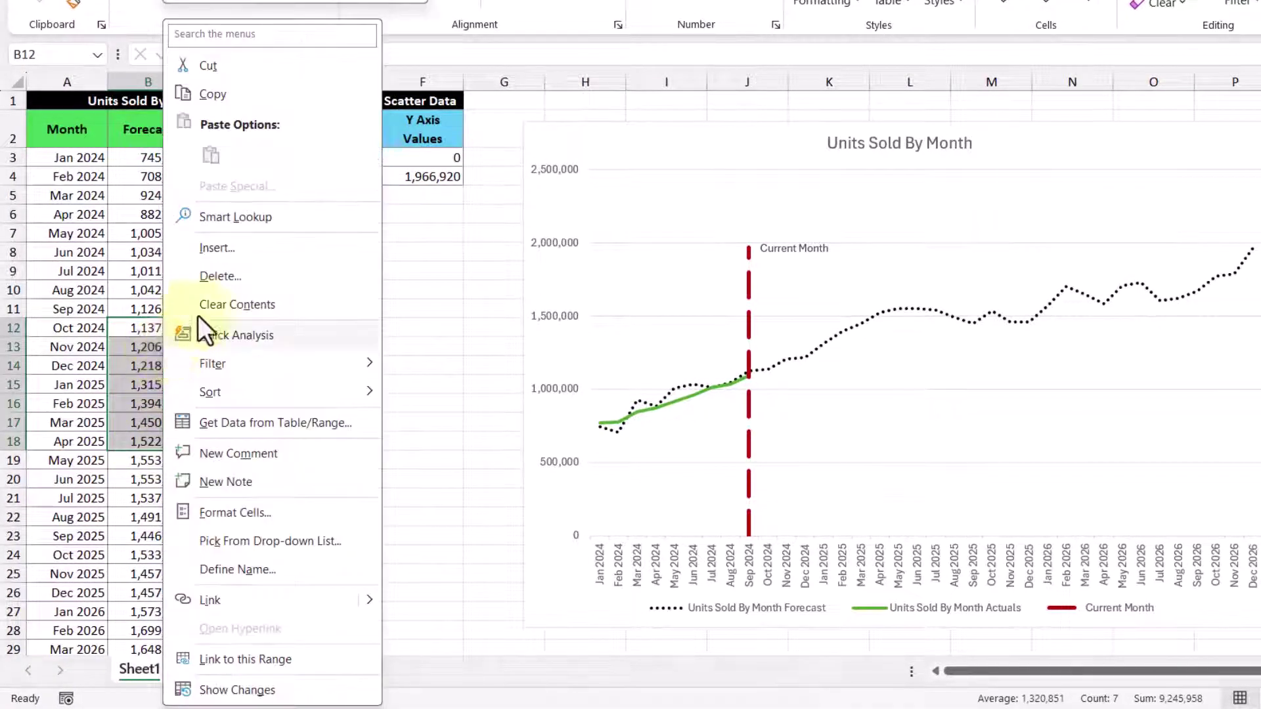
{"action": "left_click", "coordinate": [271, 96]}
{"action": "left_click", "coordinate": [236, 330]}
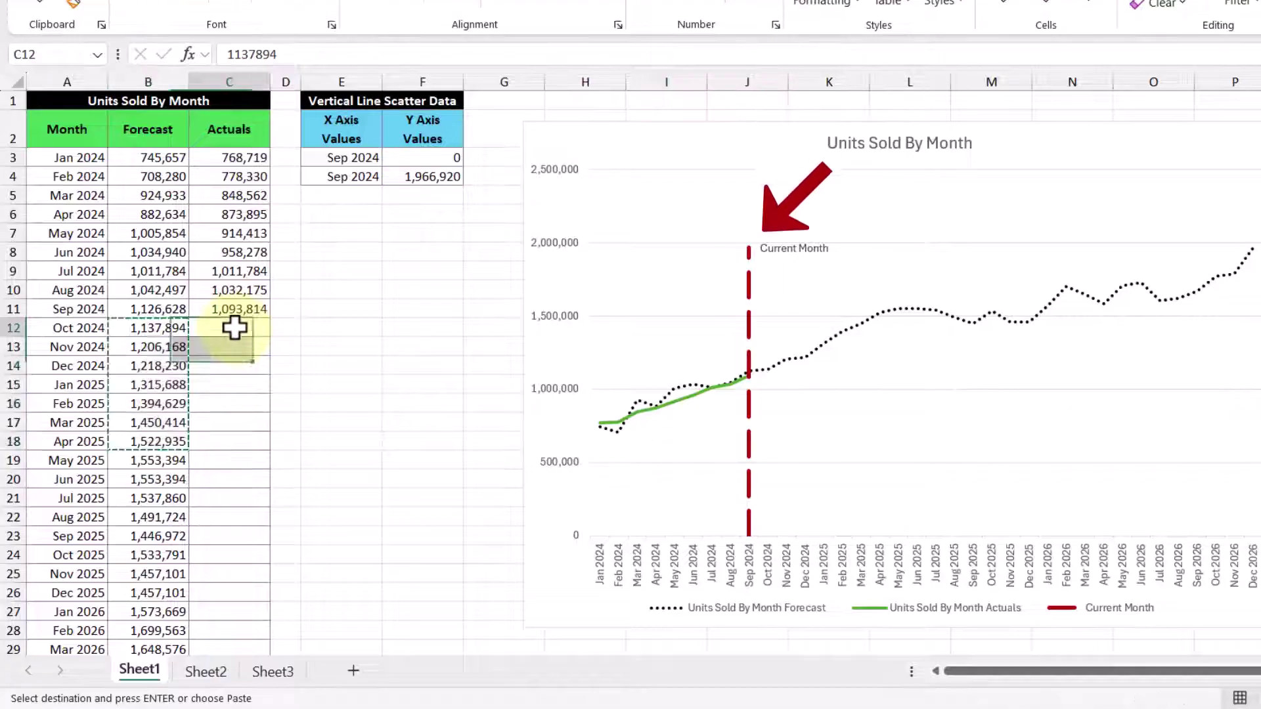
{"action": "right_click", "coordinate": [236, 330]}
{"action": "left_click", "coordinate": [289, 154]}
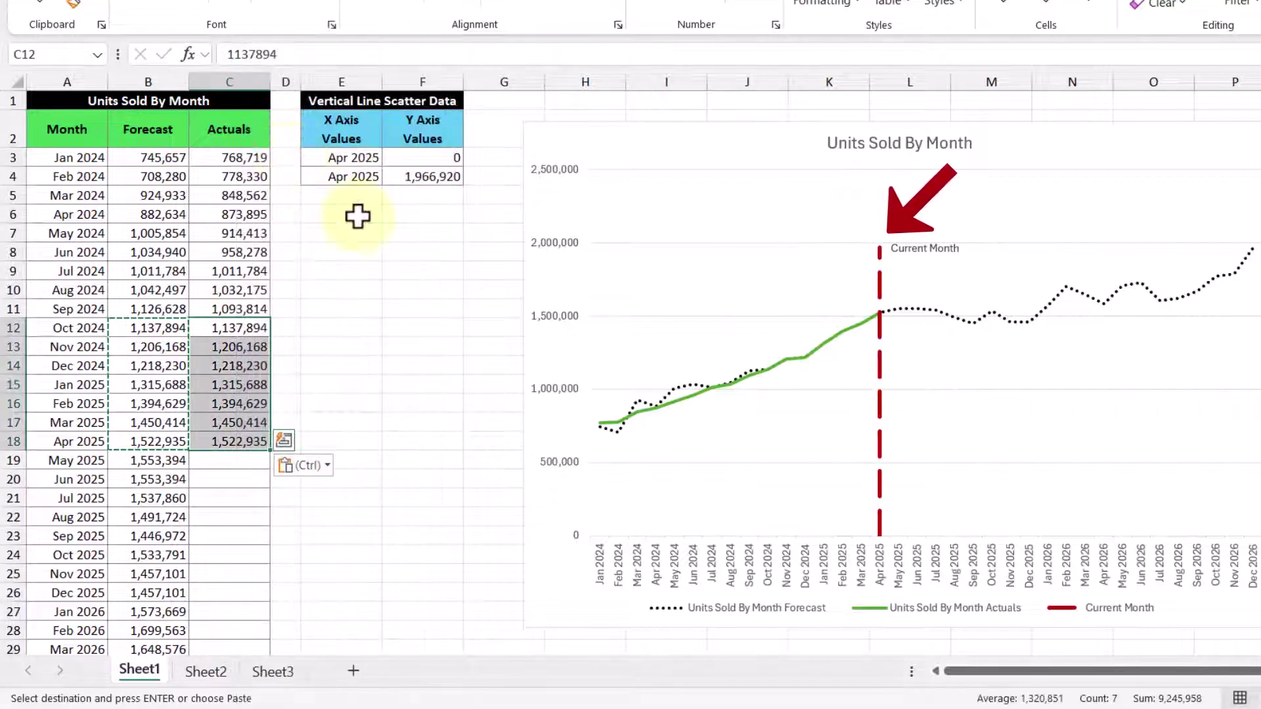